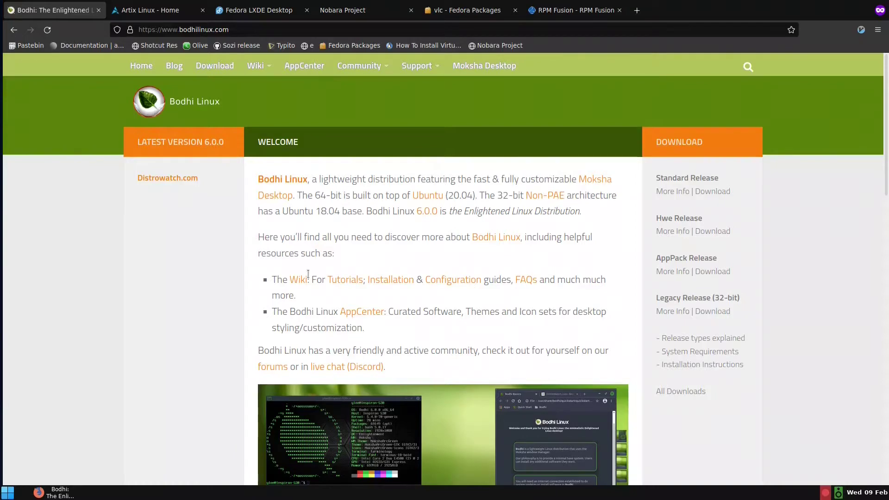
Look over the home pages of Bodhi Linux, Artix Linux and the Fedora LXDE spin.
{"action": "scroll", "coordinate": [308, 273], "scroll_direction": "down", "scroll_amount": 3}
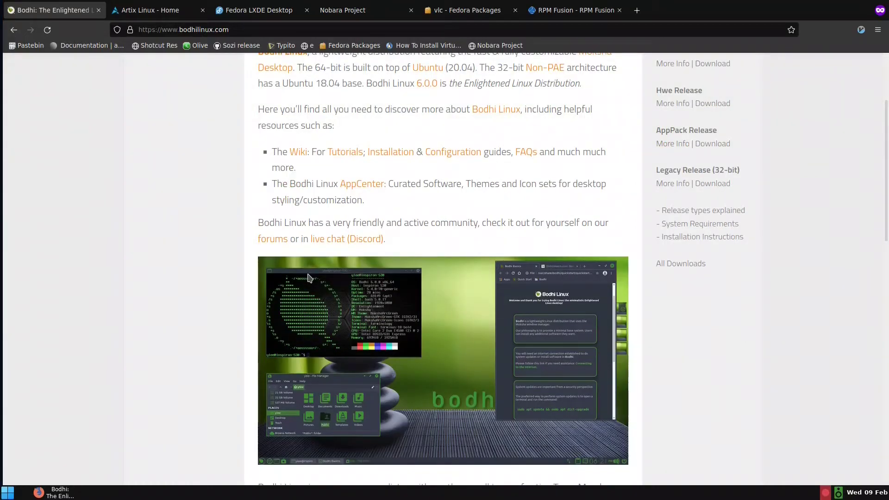
{"action": "scroll", "coordinate": [308, 274], "scroll_direction": "up", "scroll_amount": 3}
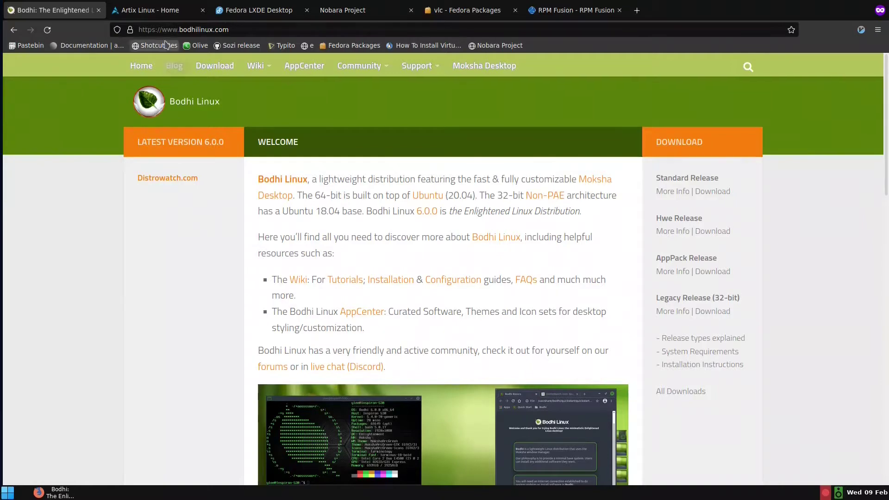
{"action": "left_click", "coordinate": [167, 16]}
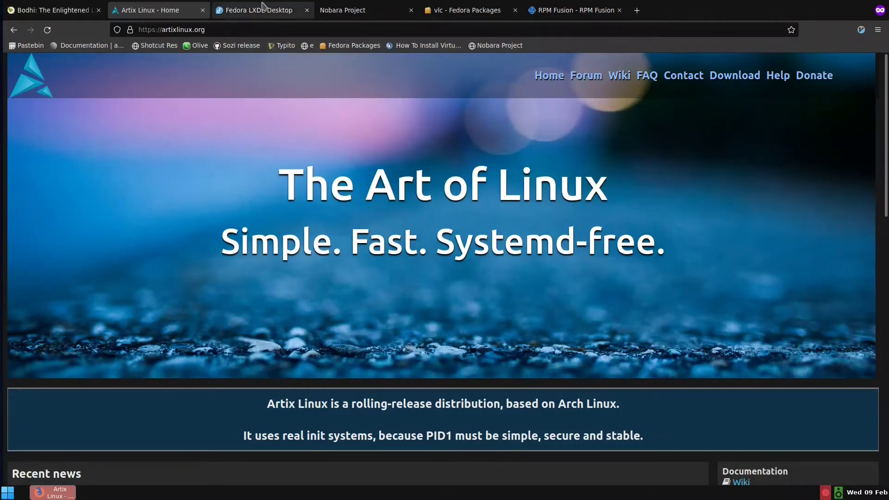
{"action": "left_click", "coordinate": [262, 7]}
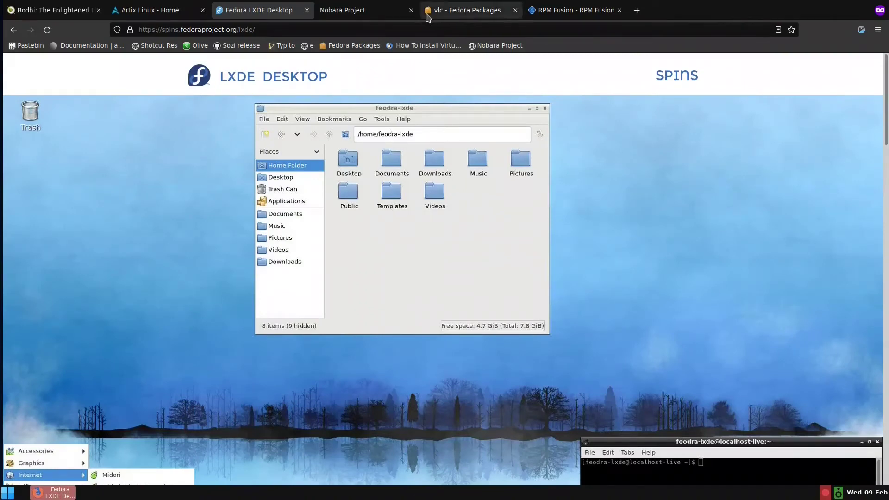
Read the Nobara Project page, covering its Fedora 35 fixes, added packages, gaming-specific changes and RPM Fusion disclaimer.
{"action": "left_click", "coordinate": [360, 10]}
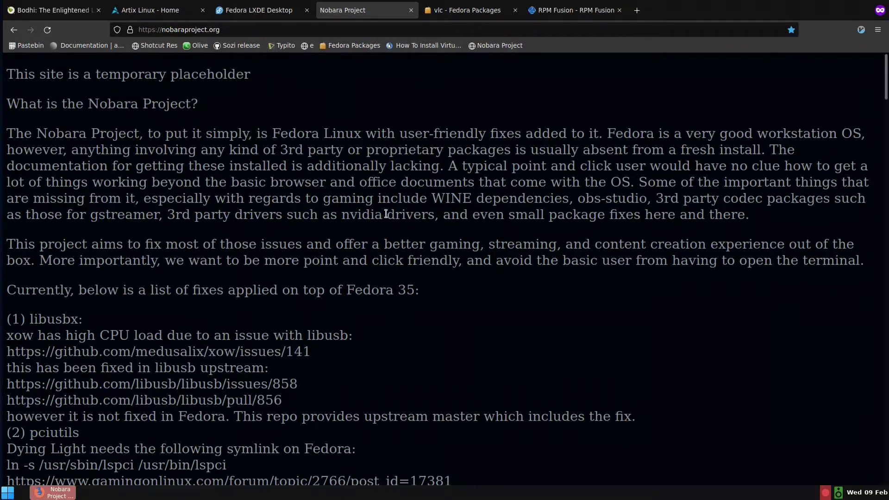
{"action": "scroll", "coordinate": [386, 215], "scroll_direction": "down", "scroll_amount": 10}
{"action": "scroll", "coordinate": [388, 217], "scroll_direction": "down", "scroll_amount": 15}
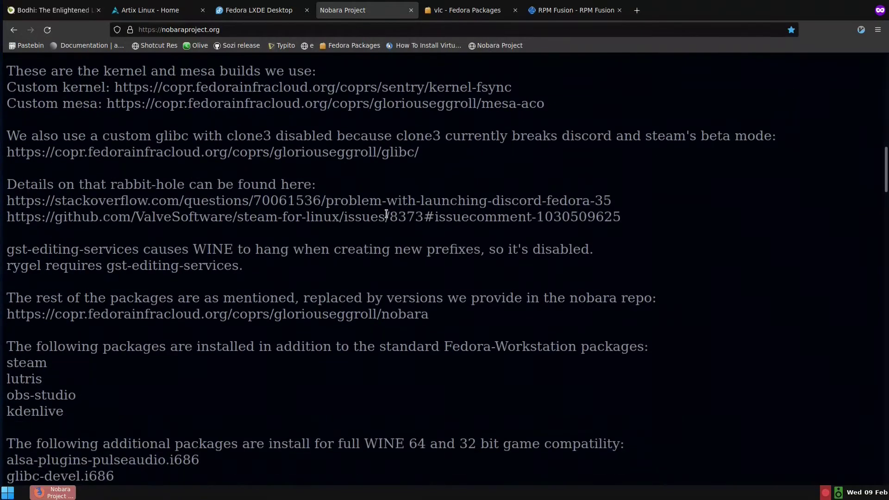
{"action": "scroll", "coordinate": [388, 218], "scroll_direction": "down", "scroll_amount": 8}
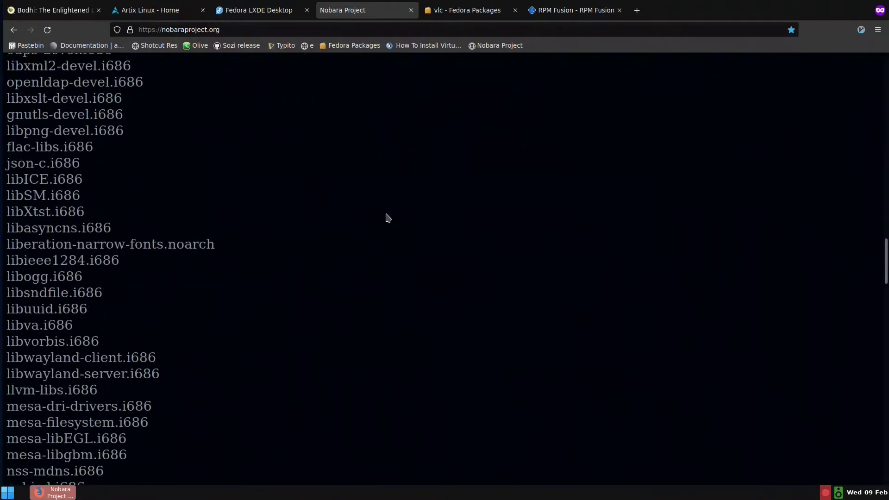
{"action": "scroll", "coordinate": [388, 218], "scroll_direction": "up", "scroll_amount": 20}
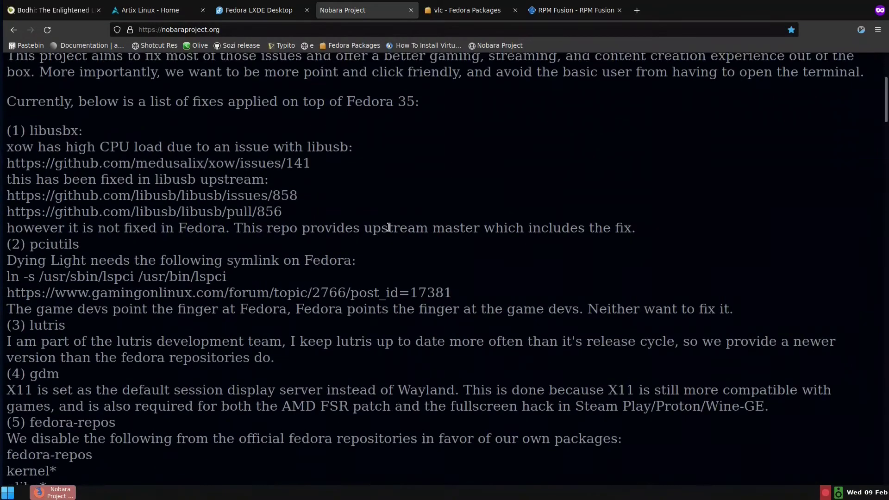
{"action": "scroll", "coordinate": [388, 227], "scroll_direction": "up", "scroll_amount": 4}
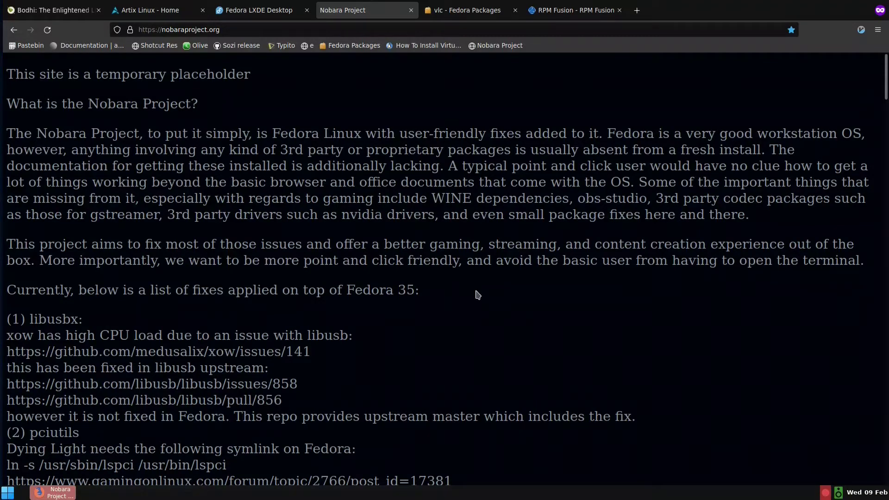
{"action": "scroll", "coordinate": [276, 333], "scroll_direction": "down", "scroll_amount": 4}
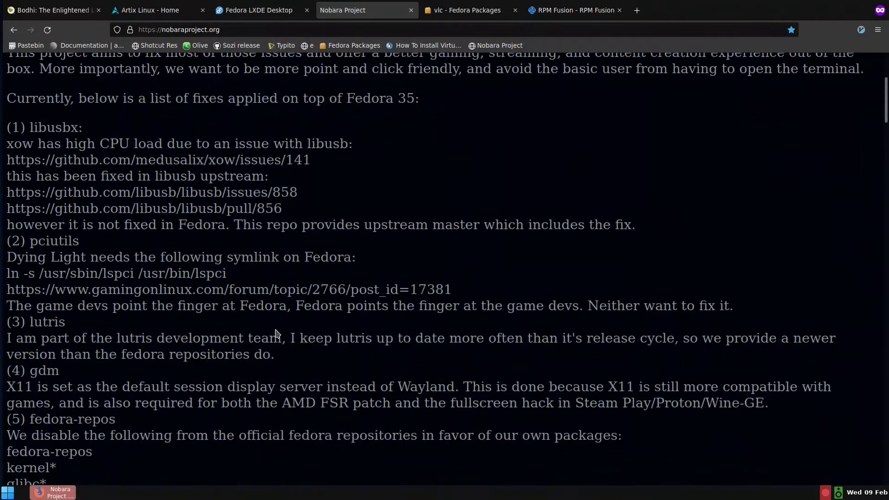
{"action": "scroll", "coordinate": [276, 333], "scroll_direction": "down", "scroll_amount": 5}
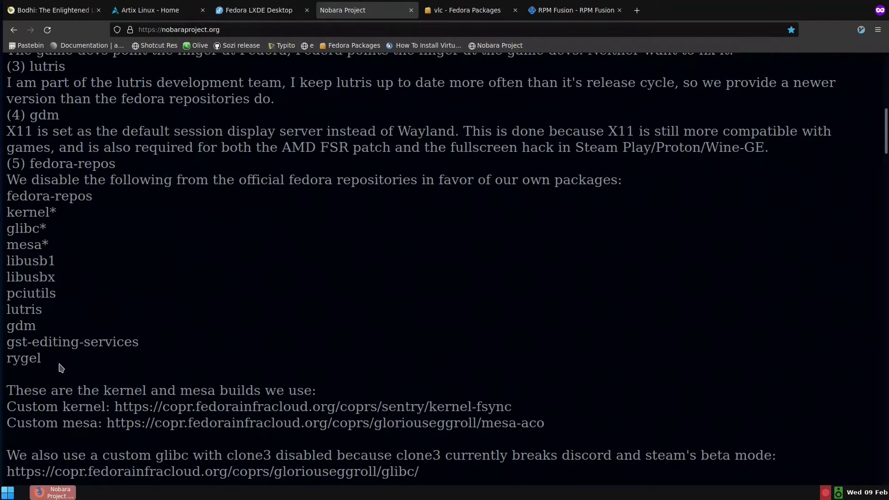
{"action": "scroll", "coordinate": [61, 368], "scroll_direction": "down", "scroll_amount": 10}
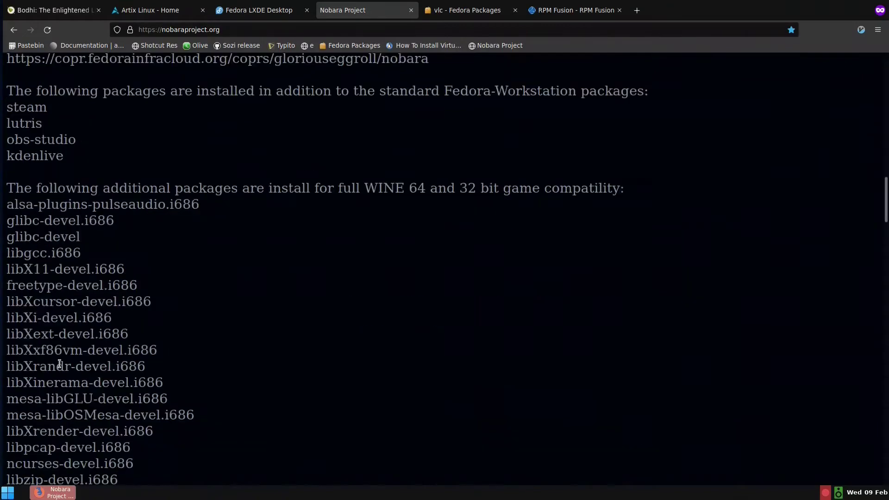
{"action": "scroll", "coordinate": [60, 364], "scroll_direction": "down", "scroll_amount": 20}
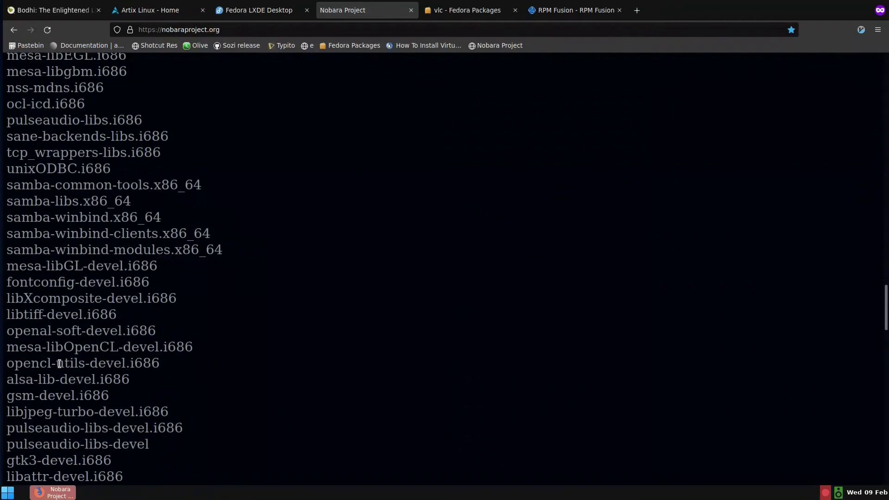
{"action": "scroll", "coordinate": [60, 364], "scroll_direction": "down", "scroll_amount": 10}
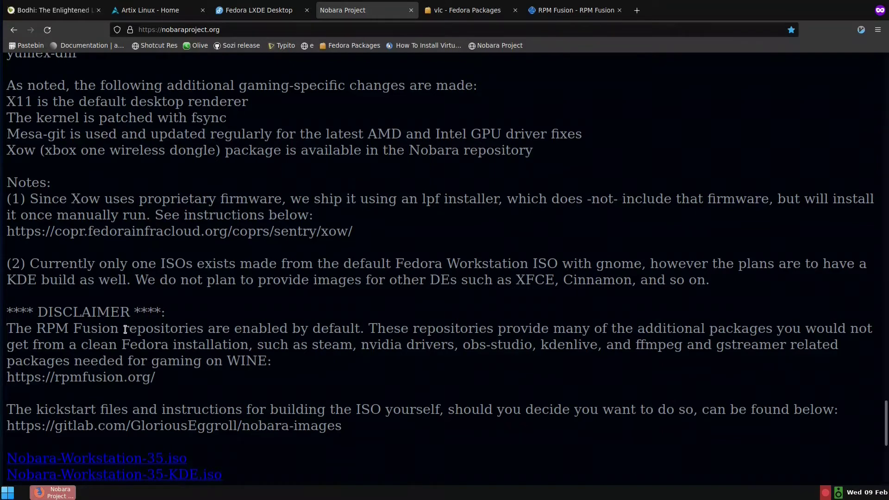
View the Fedora Packages search for vlc and examine the RPM Fusion site down to its table of available packages.
{"action": "left_click", "coordinate": [452, 12]}
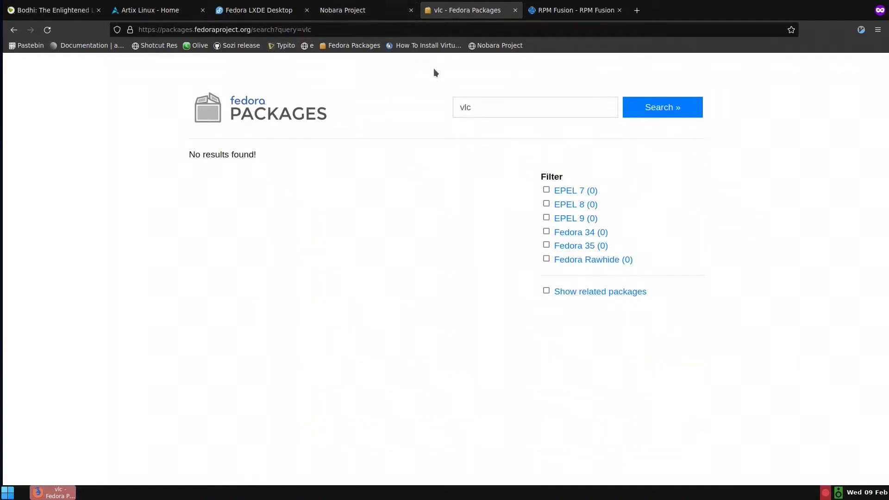
{"action": "left_click", "coordinate": [567, 9]}
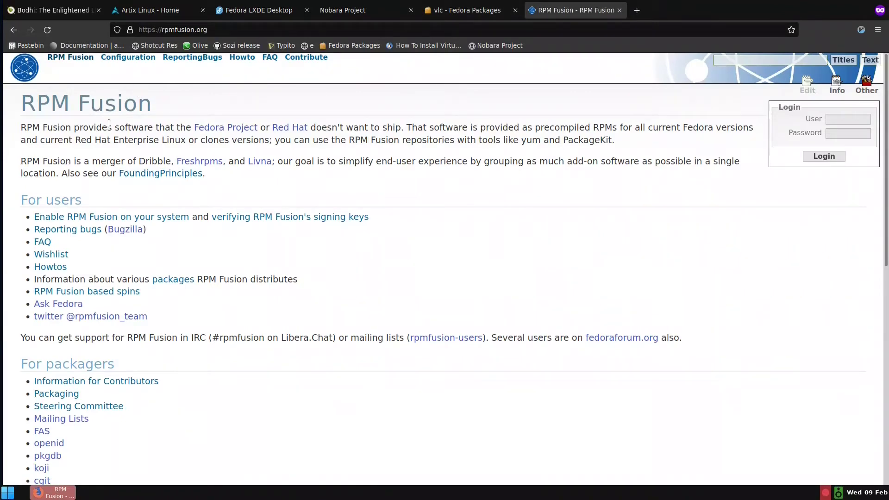
{"action": "scroll", "coordinate": [178, 259], "scroll_direction": "down", "scroll_amount": 10}
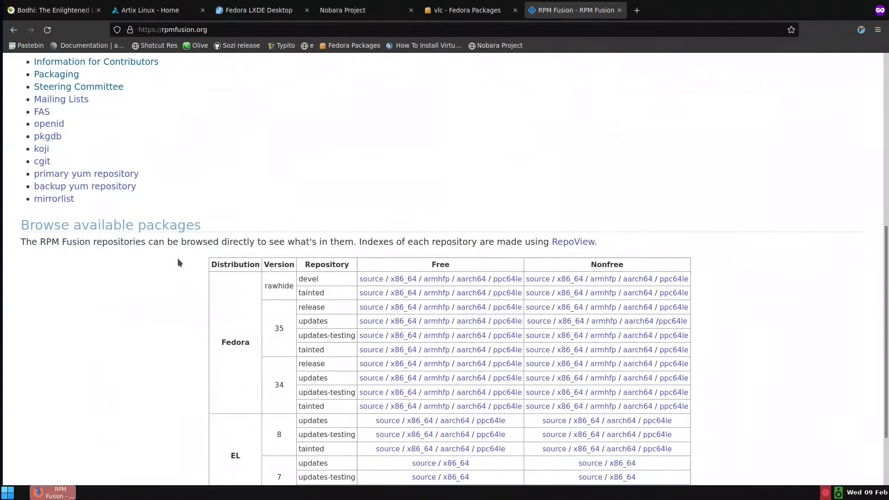
{"action": "scroll", "coordinate": [179, 263], "scroll_direction": "down", "scroll_amount": 3}
{"action": "scroll", "coordinate": [179, 262], "scroll_direction": "up", "scroll_amount": 3}
{"action": "scroll", "coordinate": [178, 263], "scroll_direction": "down", "scroll_amount": 1}
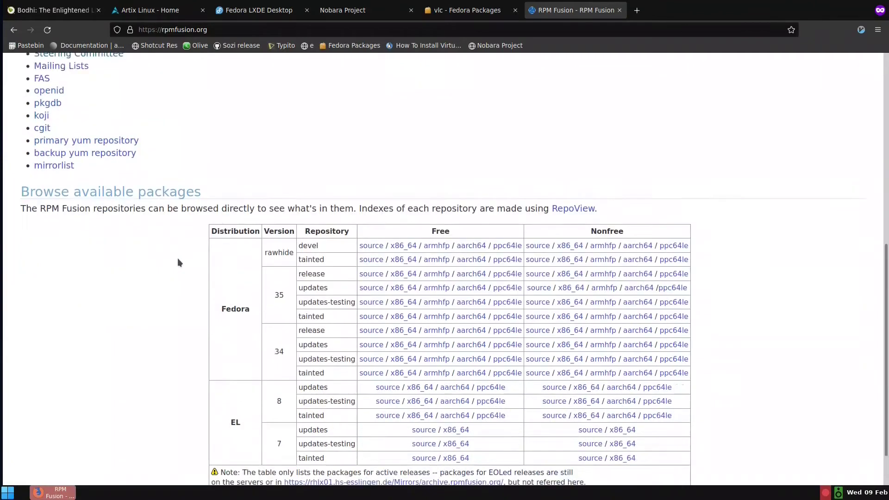
{"action": "scroll", "coordinate": [178, 262], "scroll_direction": "down", "scroll_amount": 2}
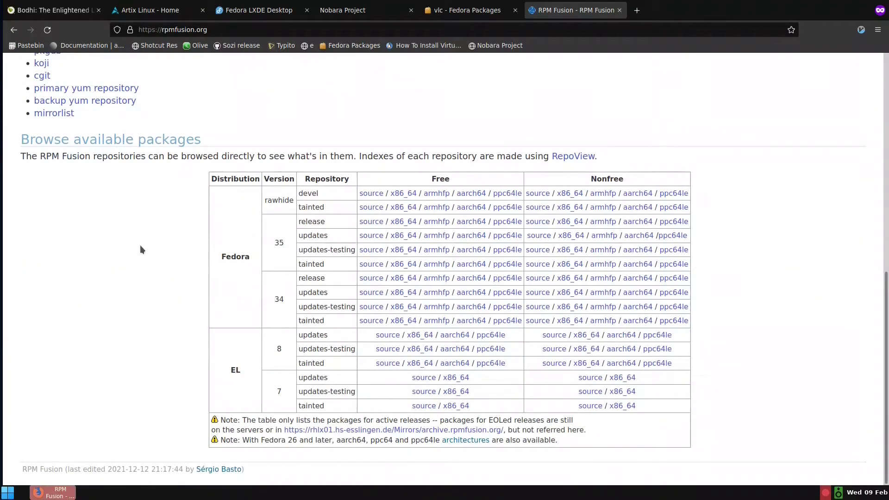
{"action": "scroll", "coordinate": [141, 255], "scroll_direction": "up", "scroll_amount": 12}
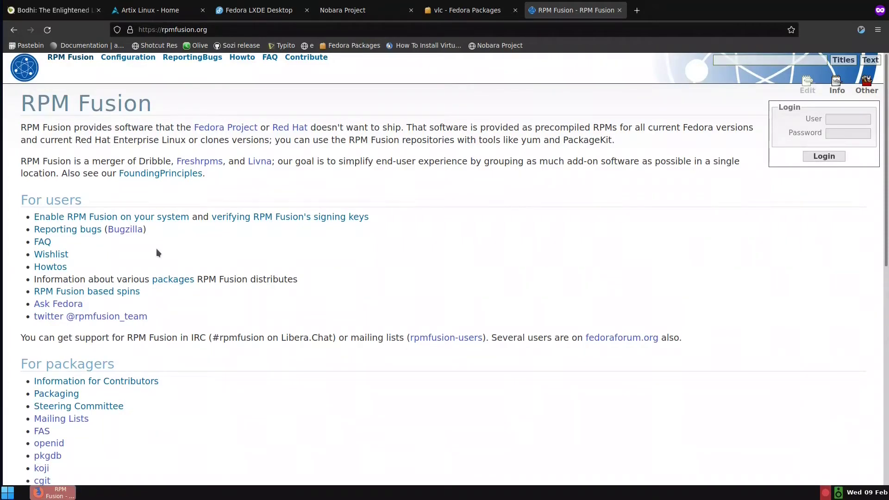
Return to the Nobara Project page and review its introduction, replaced repository packages and additionally installed packages.
{"action": "key", "text": "ctrl+4"}
{"action": "scroll", "coordinate": [393, 287], "scroll_direction": "up", "scroll_amount": 5}
{"action": "scroll", "coordinate": [394, 287], "scroll_direction": "up", "scroll_amount": 8}
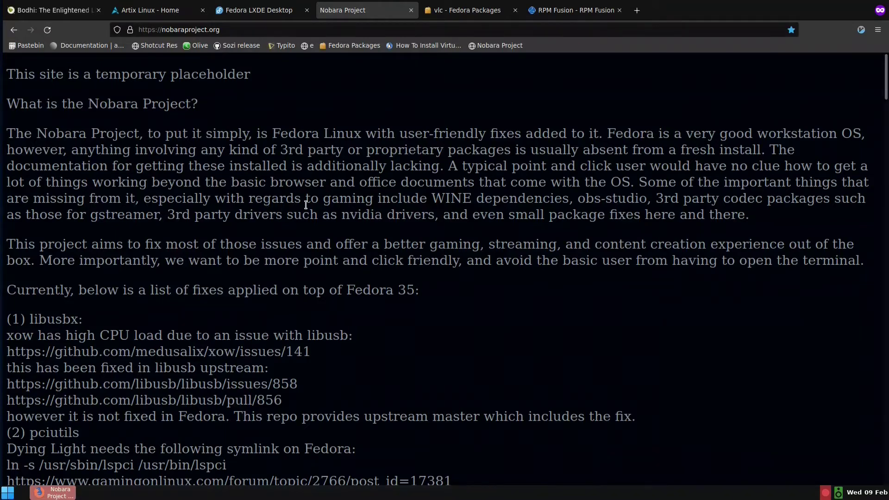
{"action": "scroll", "coordinate": [320, 207], "scroll_direction": "down", "scroll_amount": 4}
{"action": "scroll", "coordinate": [332, 209], "scroll_direction": "up", "scroll_amount": 4}
{"action": "scroll", "coordinate": [330, 205], "scroll_direction": "down", "scroll_amount": 8}
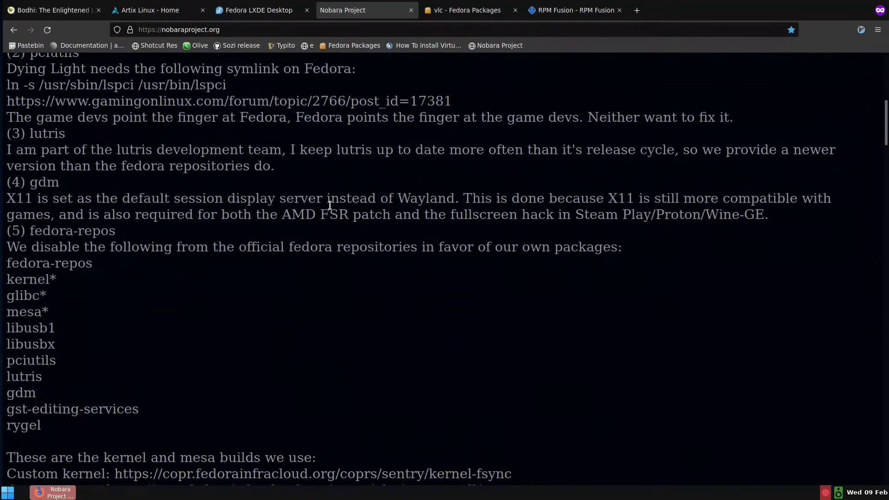
{"action": "scroll", "coordinate": [330, 206], "scroll_direction": "down", "scroll_amount": 12}
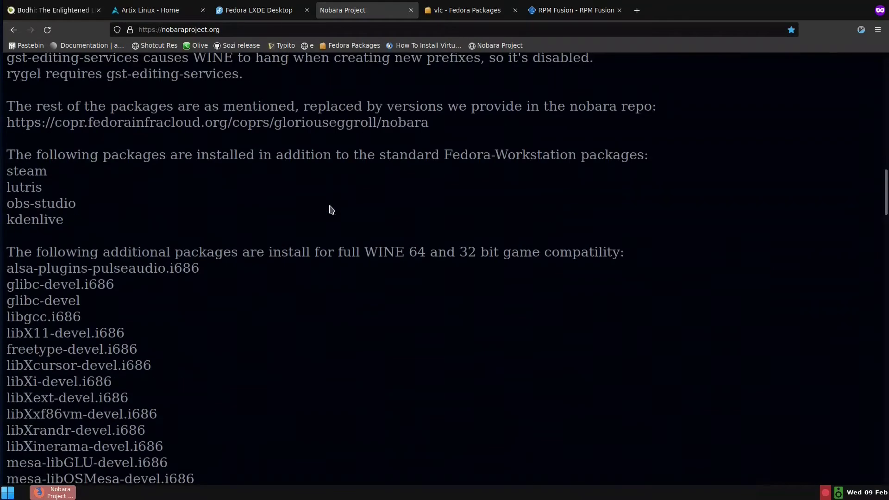
{"action": "scroll", "coordinate": [329, 208], "scroll_direction": "up", "scroll_amount": 11}
{"action": "scroll", "coordinate": [332, 209], "scroll_direction": "up", "scroll_amount": 7}
{"action": "scroll", "coordinate": [331, 208], "scroll_direction": "up", "scroll_amount": 3}
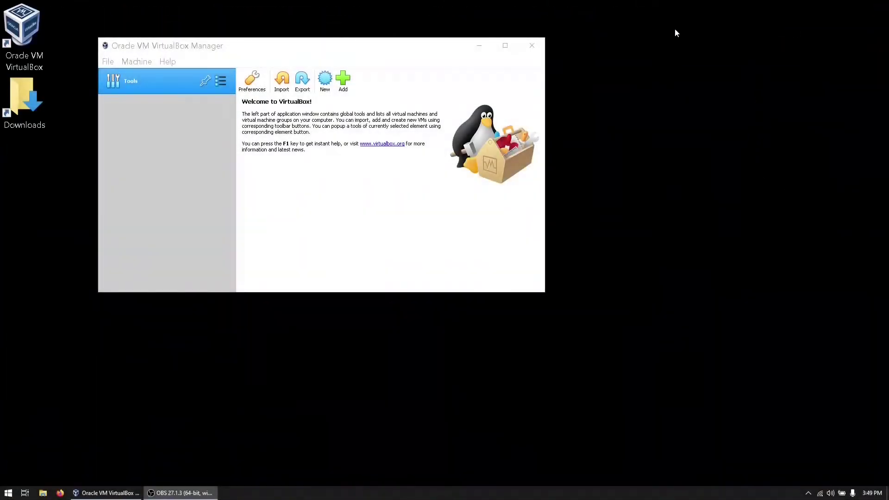
In VirtualBox, set up a new virtual machine named fedora, of type Linux and version Fedora (64-bit), with 2048 MB of memory.
{"action": "left_click", "coordinate": [325, 80]}
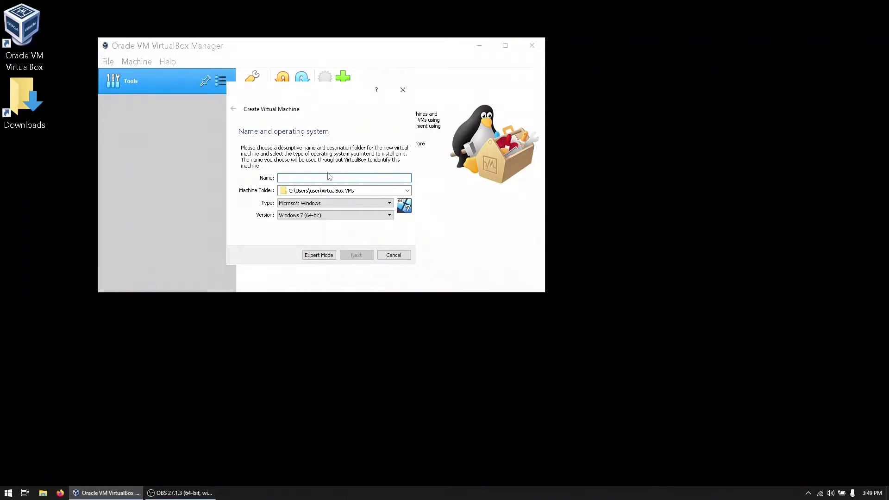
{"action": "type", "text": "fed"}
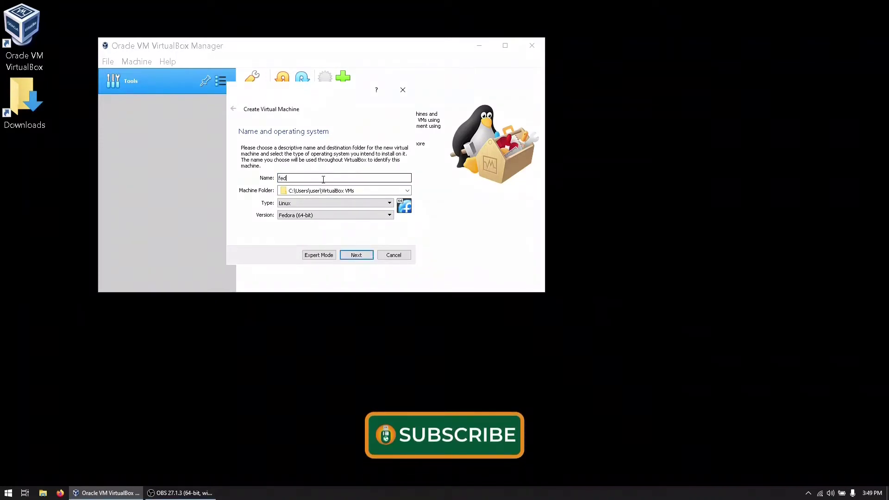
{"action": "type", "text": "ora"}
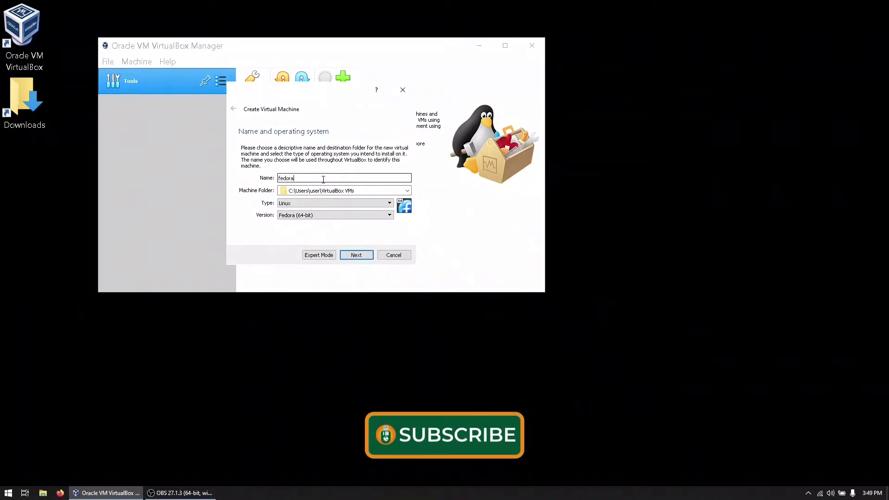
{"action": "left_click", "coordinate": [360, 258]}
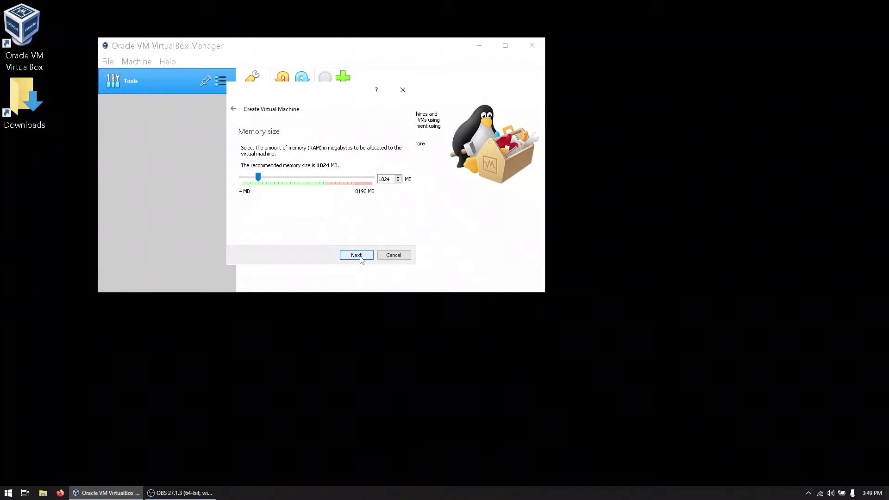
{"action": "left_click", "coordinate": [265, 178]}
{"action": "left_click", "coordinate": [273, 180]}
{"action": "left_click", "coordinate": [357, 255]}
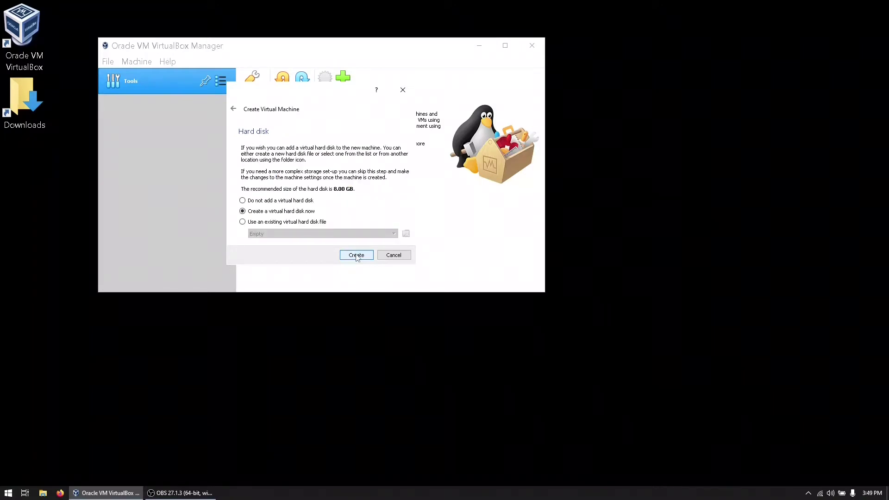
Create an 8.00 GB VDI virtual hard disk for the fedora machine, keeping the default storage type and file location.
{"action": "left_click", "coordinate": [357, 256]}
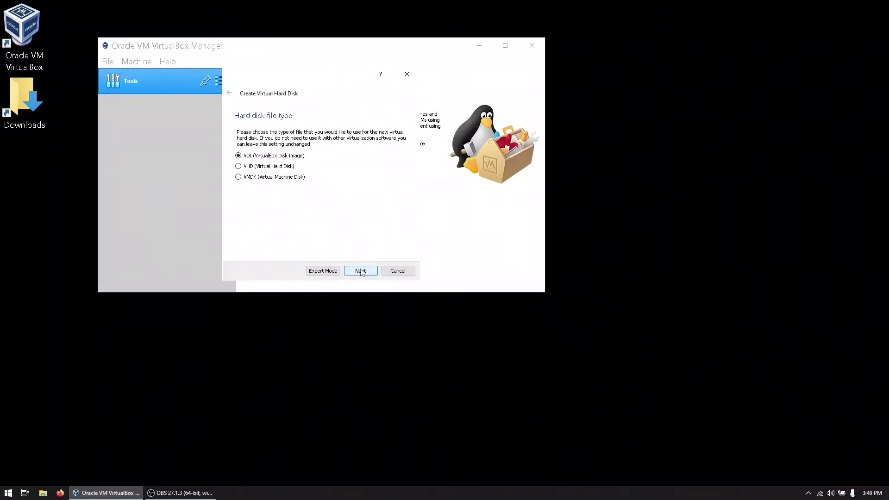
{"action": "left_click", "coordinate": [362, 271]}
{"action": "left_click", "coordinate": [361, 271]}
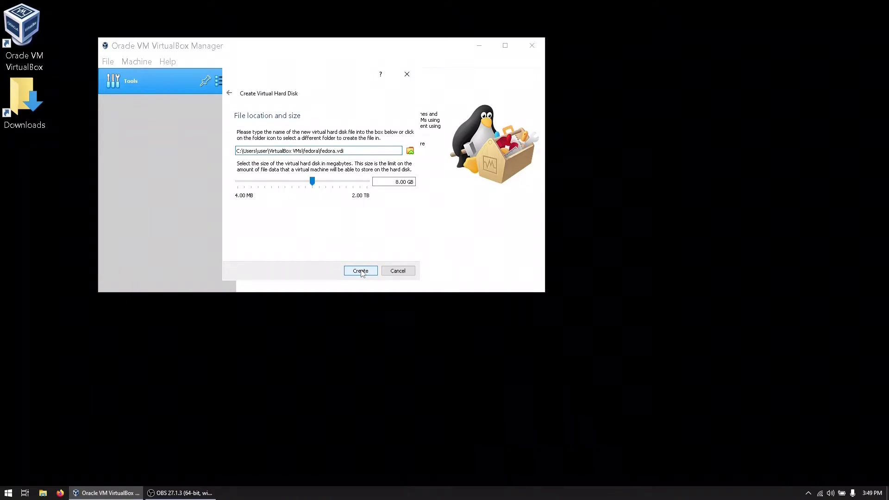
{"action": "left_click", "coordinate": [361, 270]}
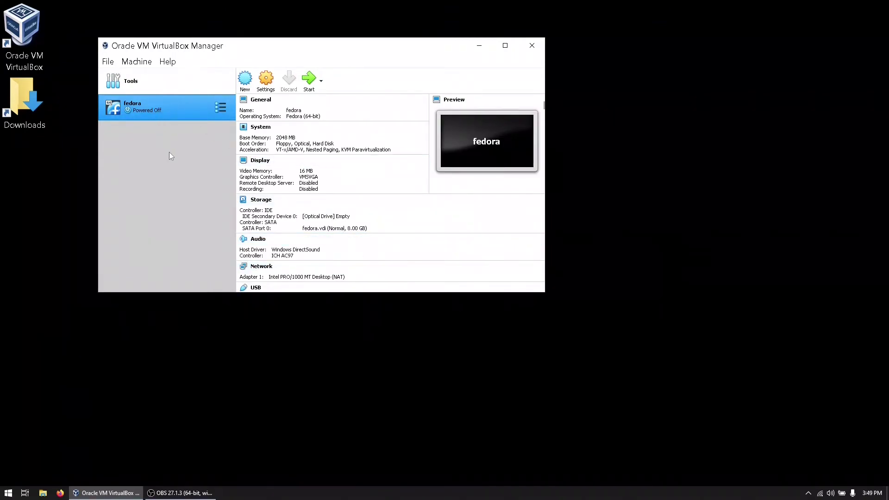
Open the global preferences and examine the installed extension package and the features it provides.
{"action": "left_click", "coordinate": [109, 61]}
{"action": "left_click", "coordinate": [122, 77]}
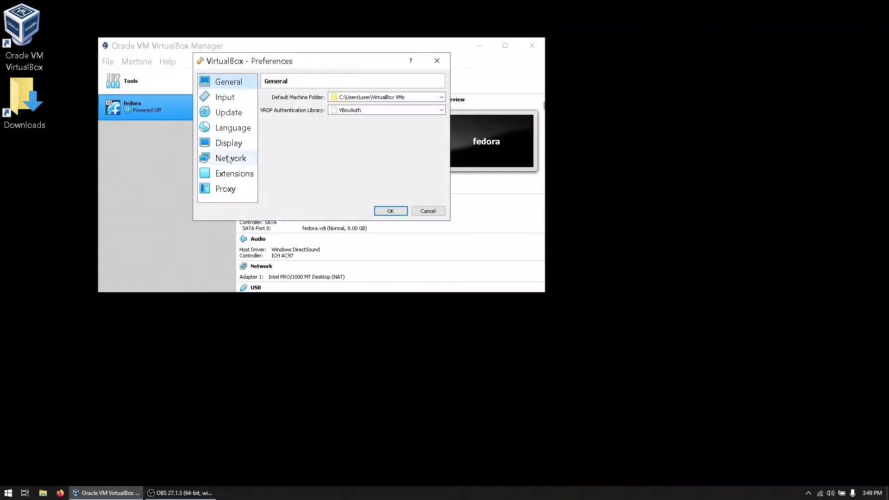
{"action": "left_click", "coordinate": [235, 174]}
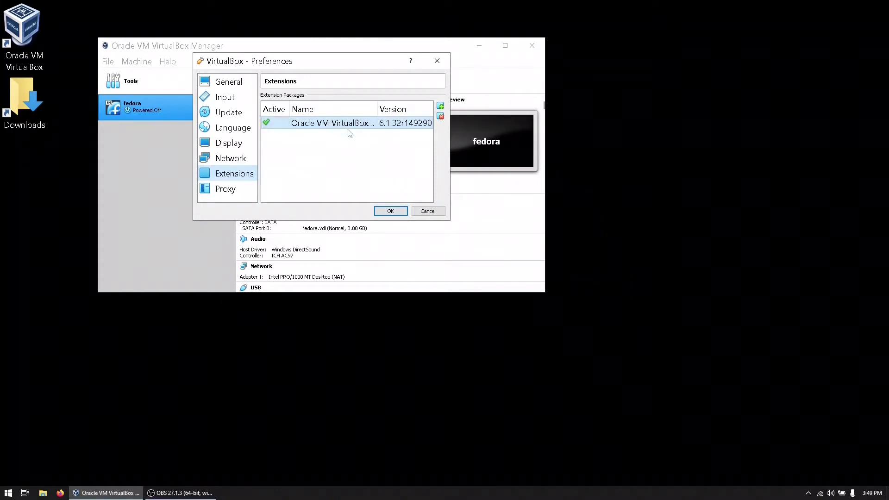
{"action": "mouse_move", "coordinate": [343, 128]}
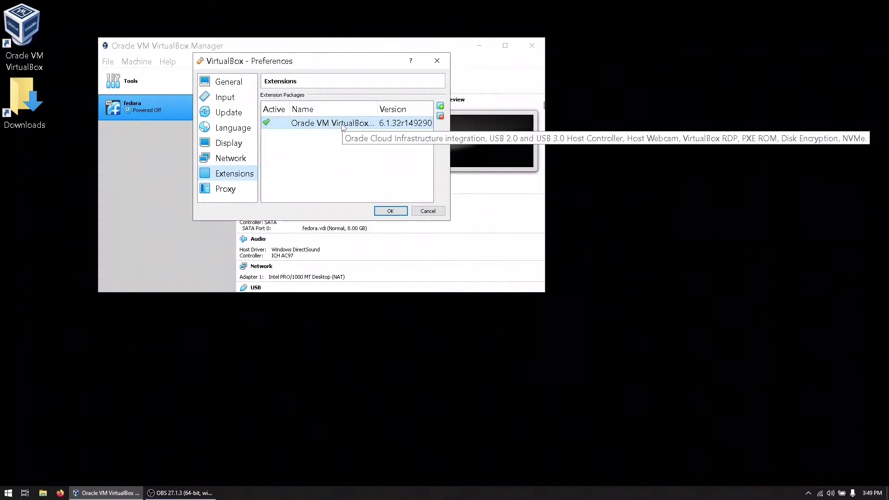
Close the preferences and, in the fedora machine's settings, choose the USB 3.0 (xHCI) controller and add a device filter for USB SanDisk 3.2Gen1.
{"action": "left_click", "coordinate": [428, 212]}
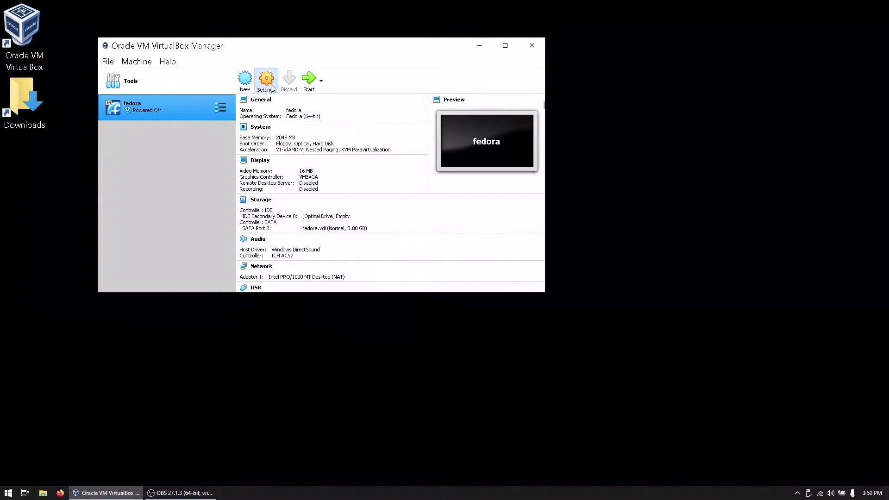
{"action": "left_click", "coordinate": [272, 88]}
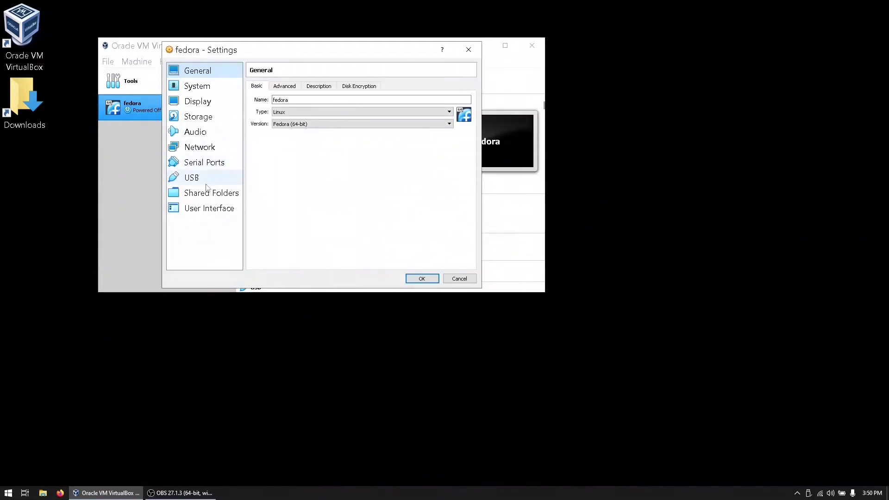
{"action": "left_click", "coordinate": [200, 180]}
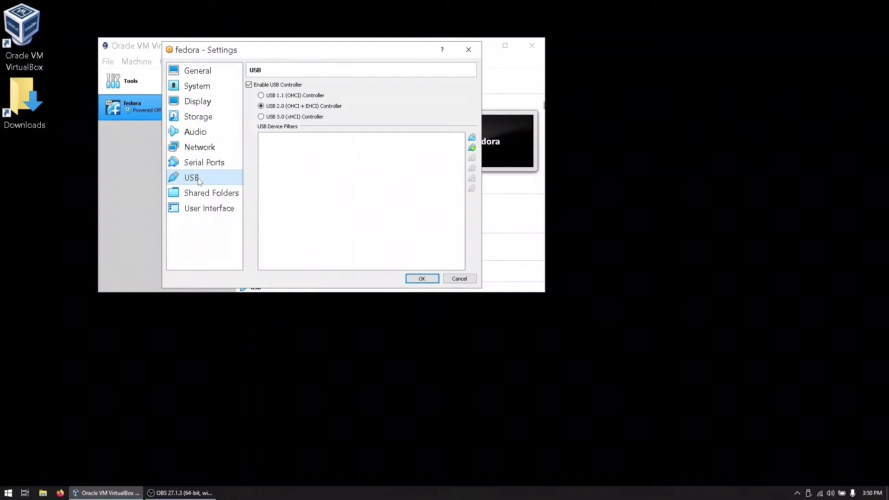
{"action": "left_click", "coordinate": [264, 118]}
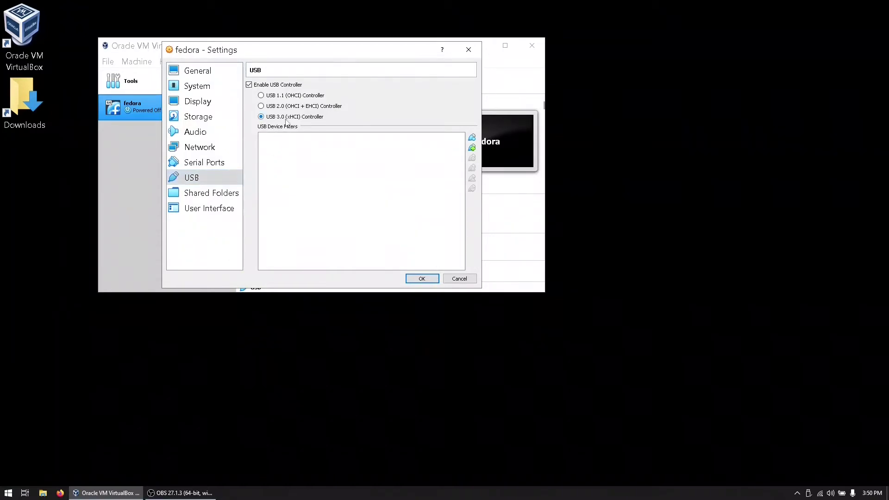
{"action": "left_click", "coordinate": [473, 149]}
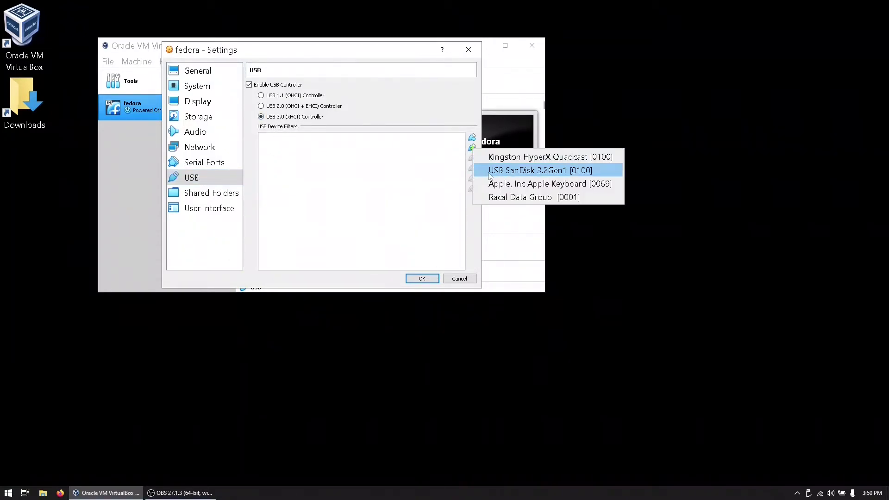
{"action": "left_click", "coordinate": [489, 176]}
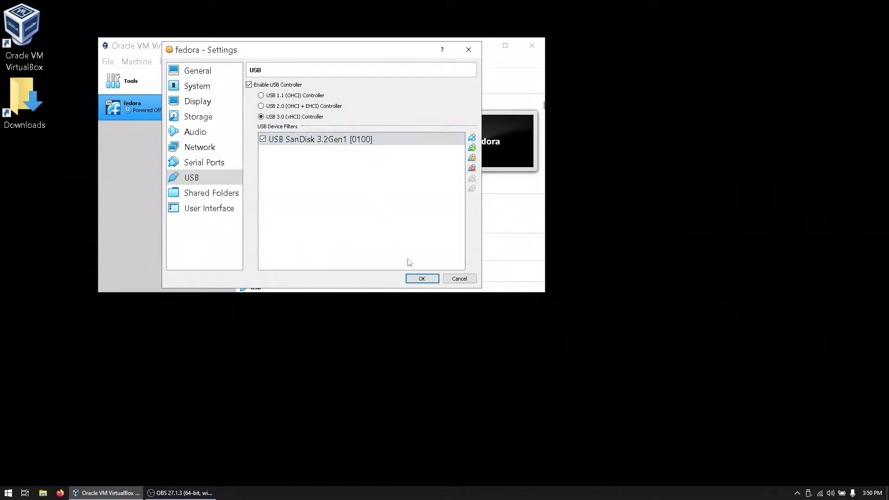
{"action": "left_click", "coordinate": [422, 278]}
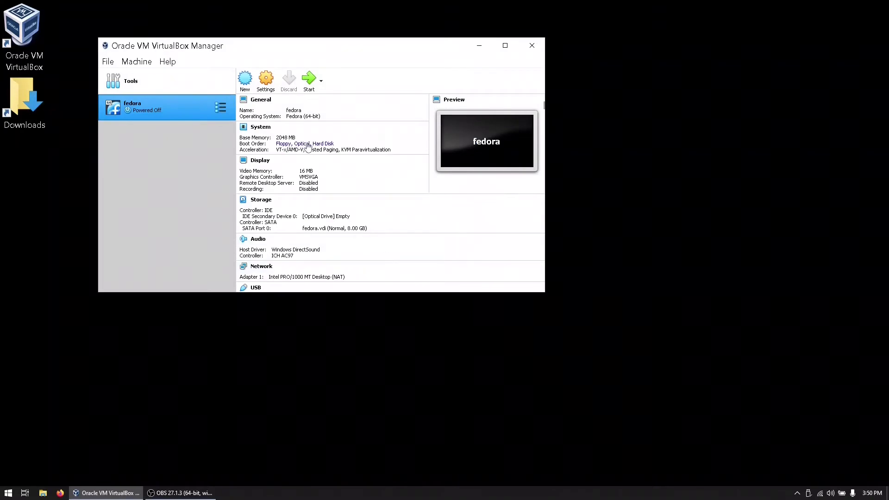
Start the fedora machine, check that the USB SanDisk 3.2Gen1 is attached, and boot the Fedora LXDE live system, aborting the media check.
{"action": "left_click", "coordinate": [309, 78]}
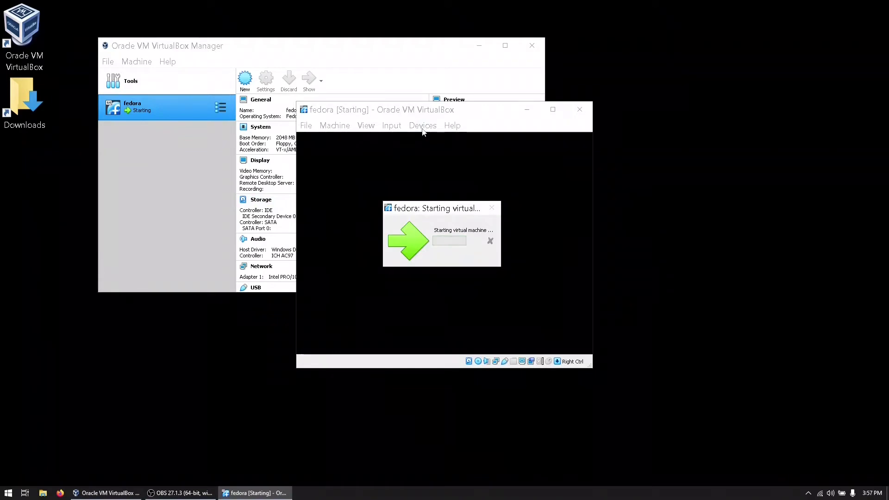
{"action": "left_click", "coordinate": [422, 126]}
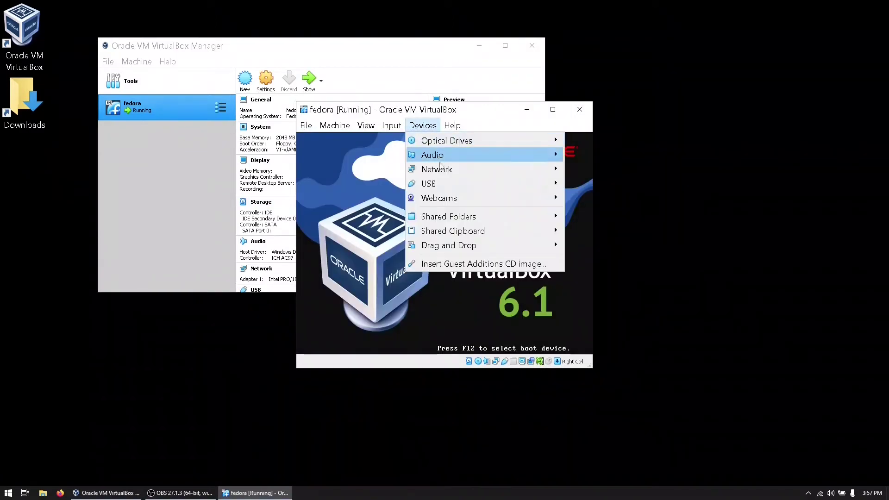
{"action": "mouse_move", "coordinate": [443, 186]}
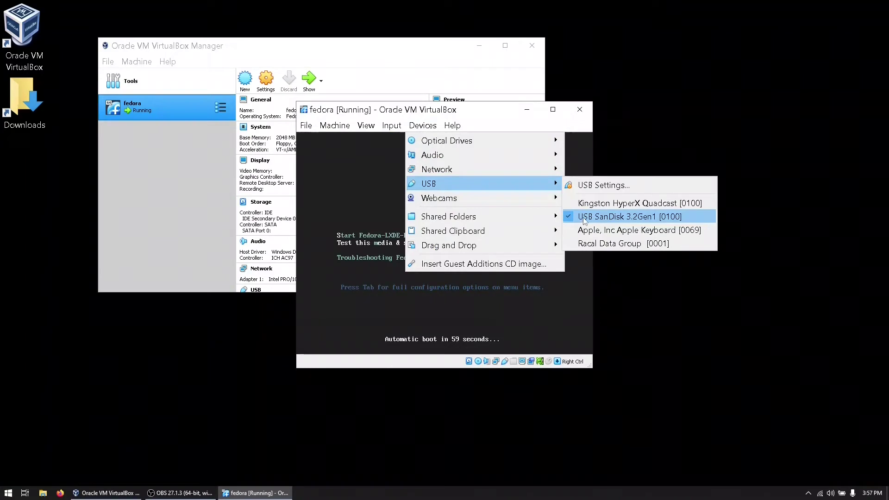
{"action": "left_click", "coordinate": [354, 187]}
{"action": "key", "text": "Return"}
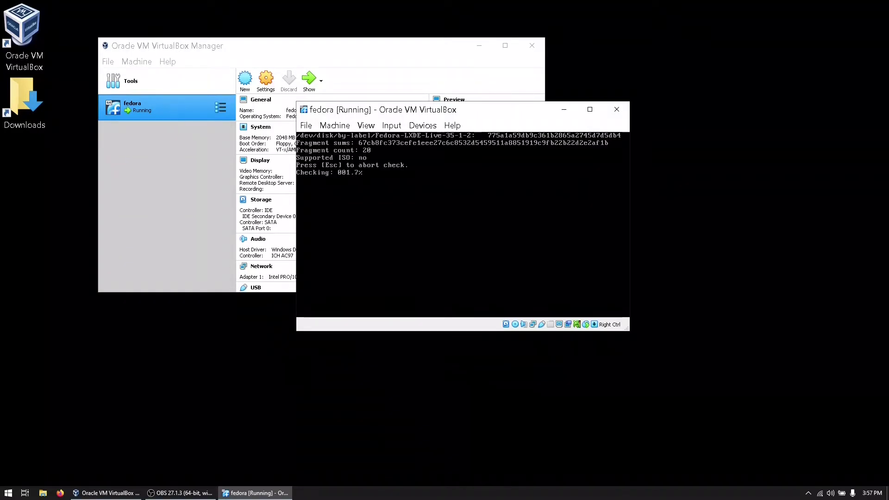
{"action": "key", "text": "Escape"}
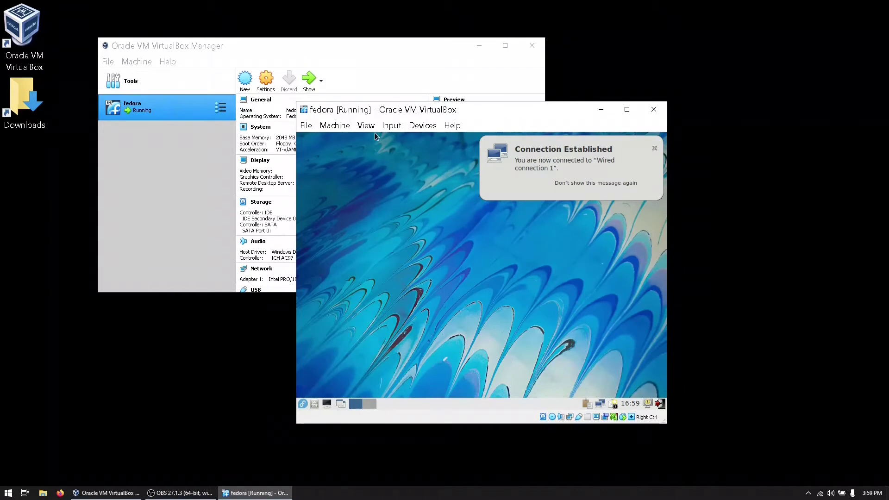
Resize the guest's virtual screen to 1920x1080 and switch the machine to full-screen mode.
{"action": "left_click", "coordinate": [368, 126]}
{"action": "mouse_move", "coordinate": [383, 131]}
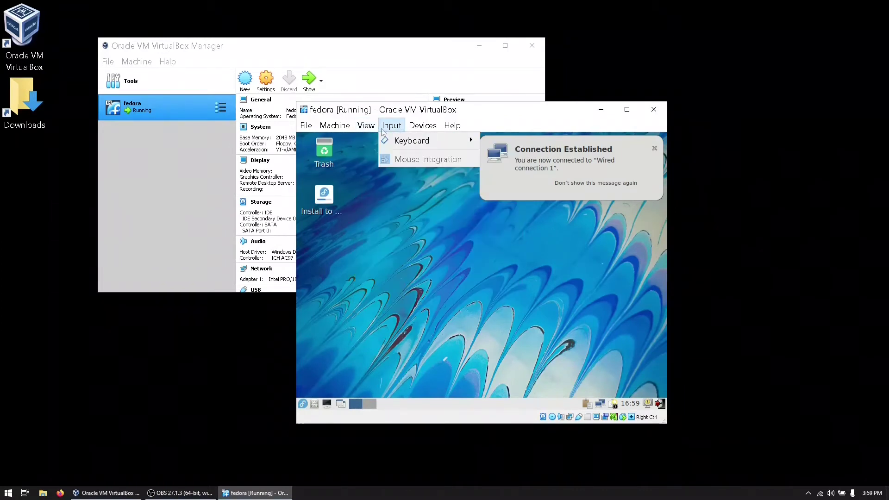
{"action": "mouse_move", "coordinate": [430, 301]}
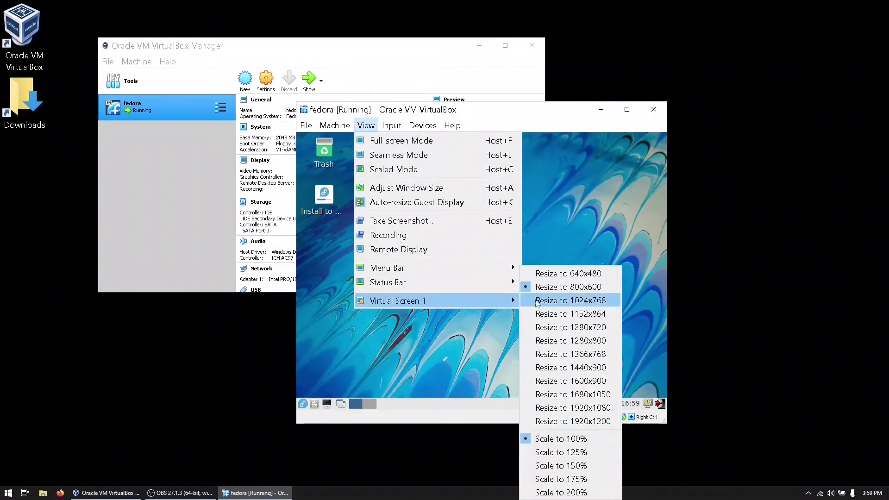
{"action": "left_click", "coordinate": [566, 407]}
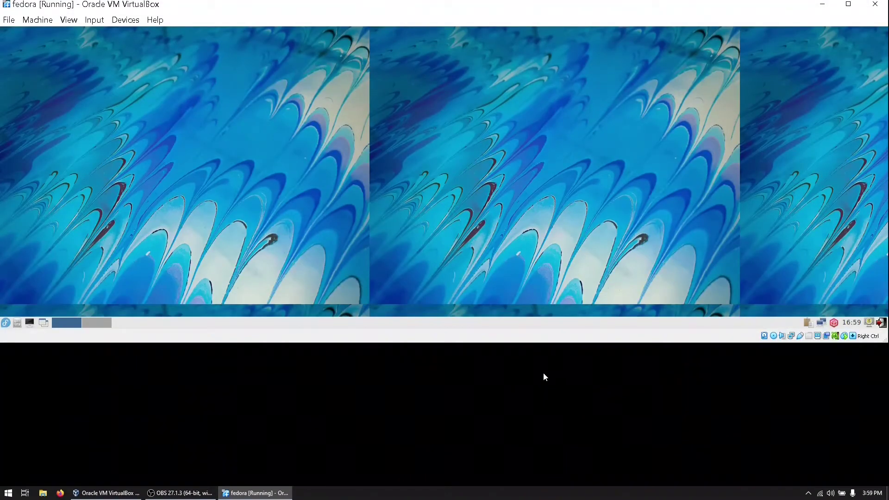
{"action": "key", "text": "ctrl+f"}
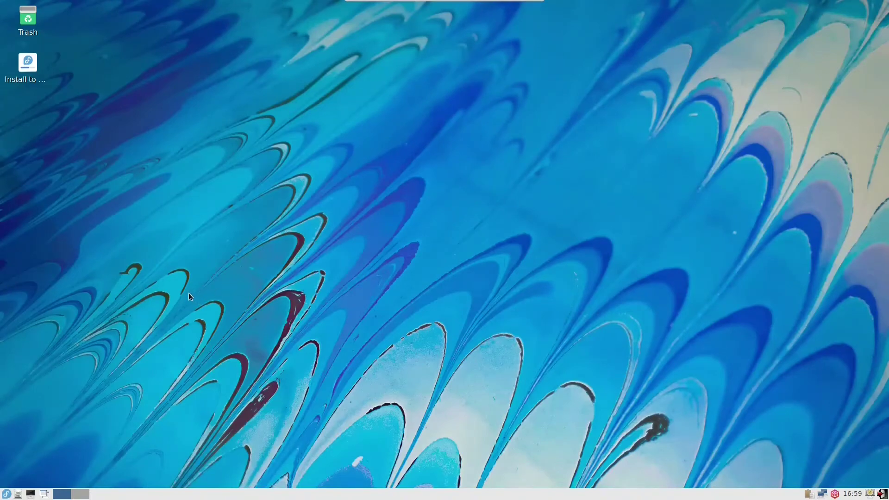
Execute the Install to Hard Drive script and continue with English (United States) as the installation language.
{"action": "double_click", "coordinate": [28, 65]}
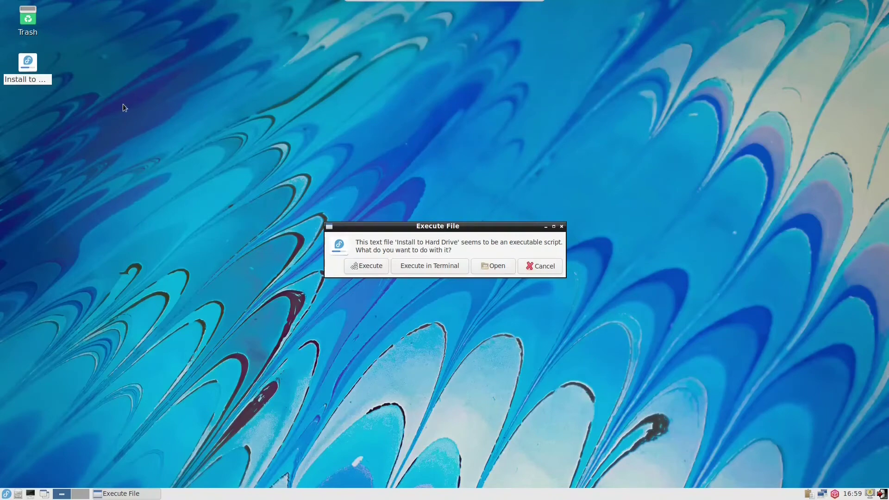
{"action": "left_click", "coordinate": [367, 265]}
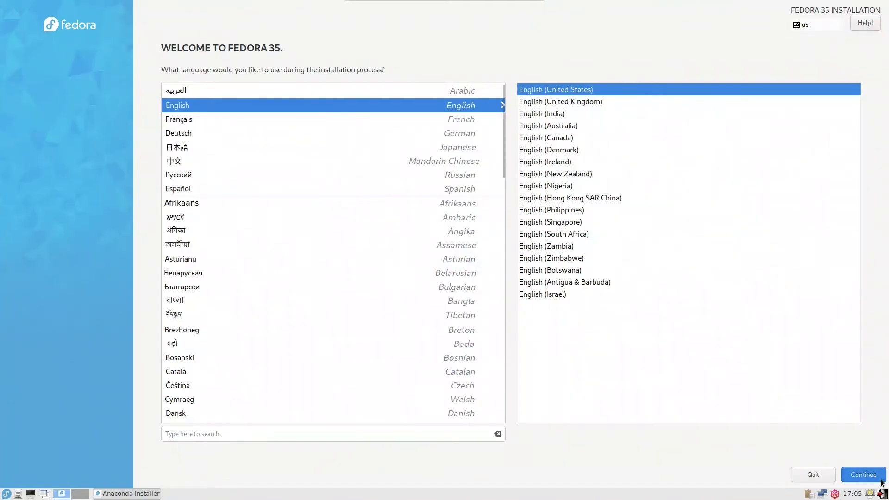
{"action": "left_click", "coordinate": [863, 475]}
Choose the USB SanDisk 3.2Gen1 disk as the installation destination with automatic storage configuration.
{"action": "left_click", "coordinate": [511, 230]}
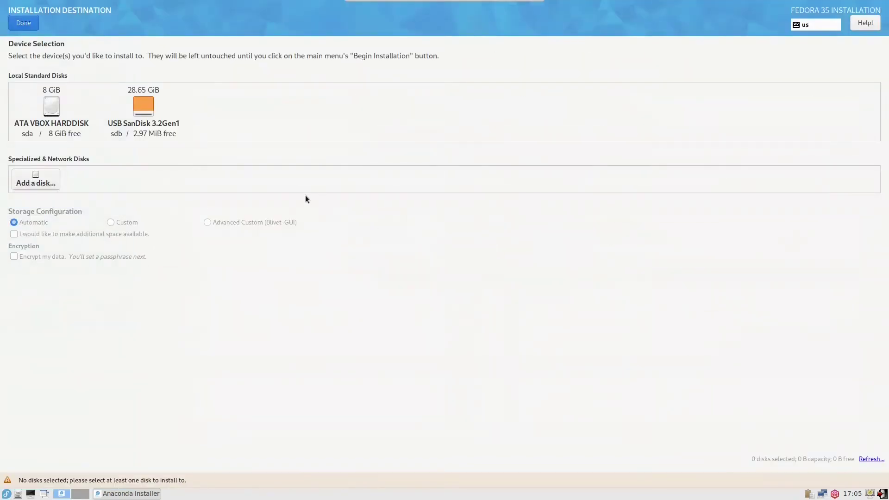
{"action": "left_click", "coordinate": [139, 115]}
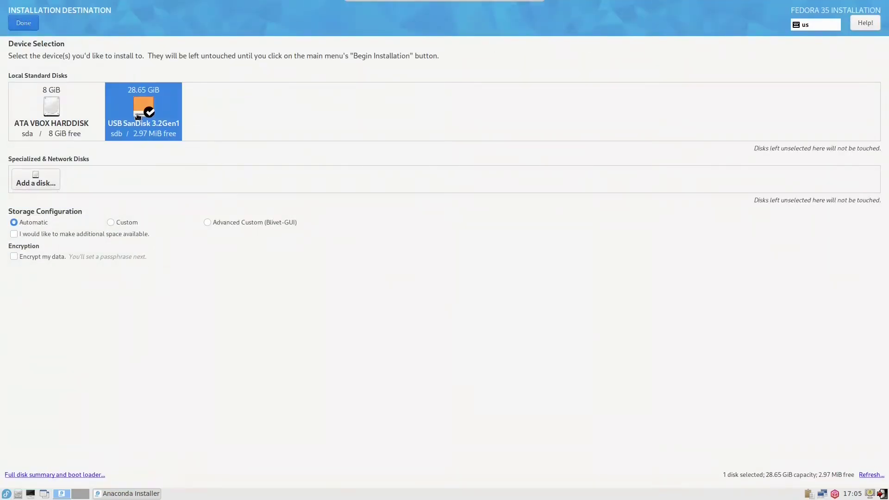
{"action": "left_click", "coordinate": [26, 22]}
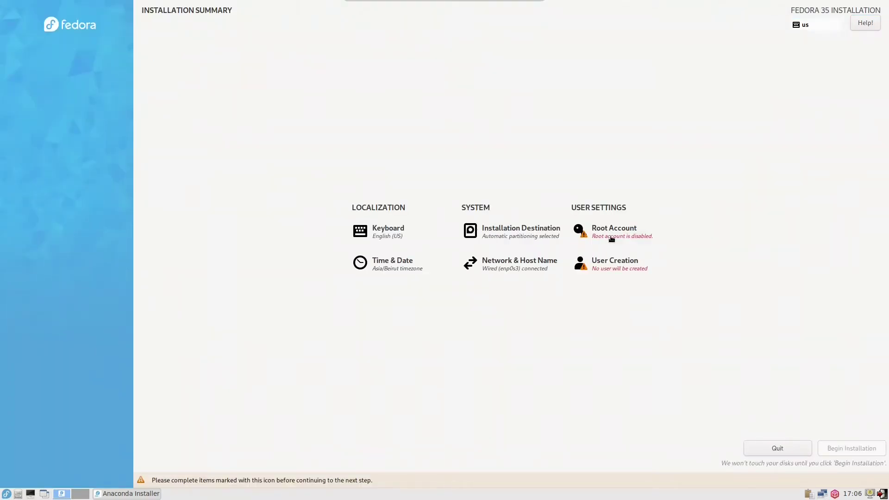
Set up a user with the full name and user name fedora, and make it an administrator.
{"action": "left_click", "coordinate": [609, 267]}
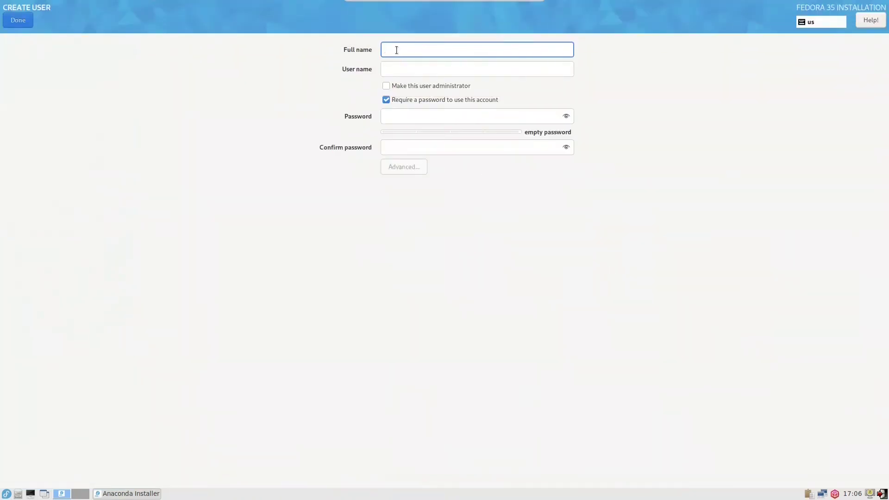
{"action": "type", "text": "fedora"}
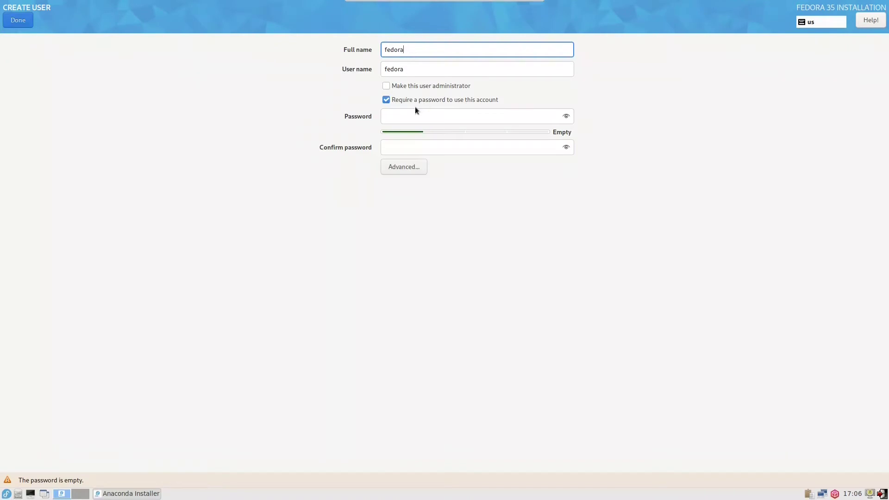
{"action": "left_click", "coordinate": [403, 114]}
{"action": "left_click", "coordinate": [388, 85]}
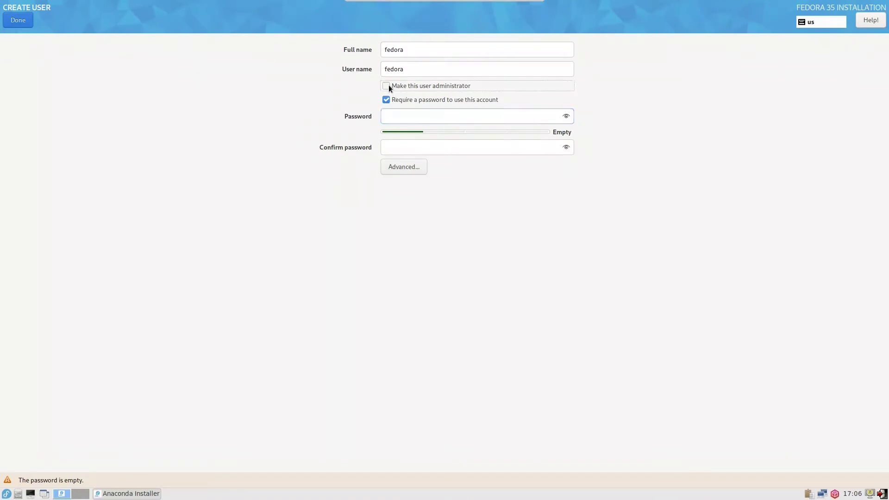
Enter the new user's account password and repeat it in the confirmation field.
{"action": "left_click", "coordinate": [392, 117]}
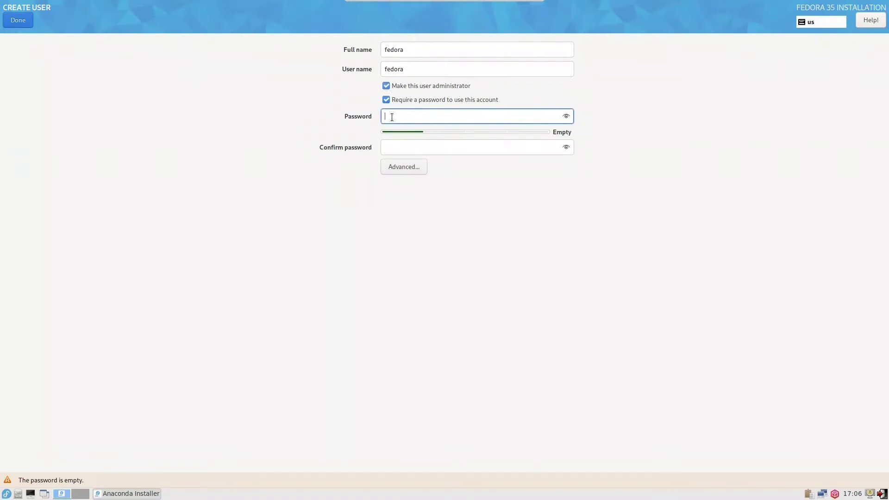
{"action": "type", "text": "a"}
{"action": "left_click", "coordinate": [388, 147]}
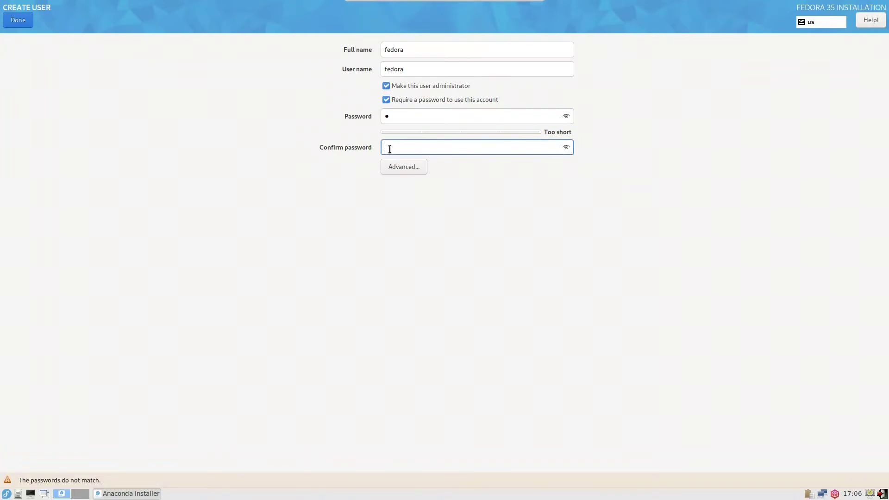
{"action": "type", "text": "a"}
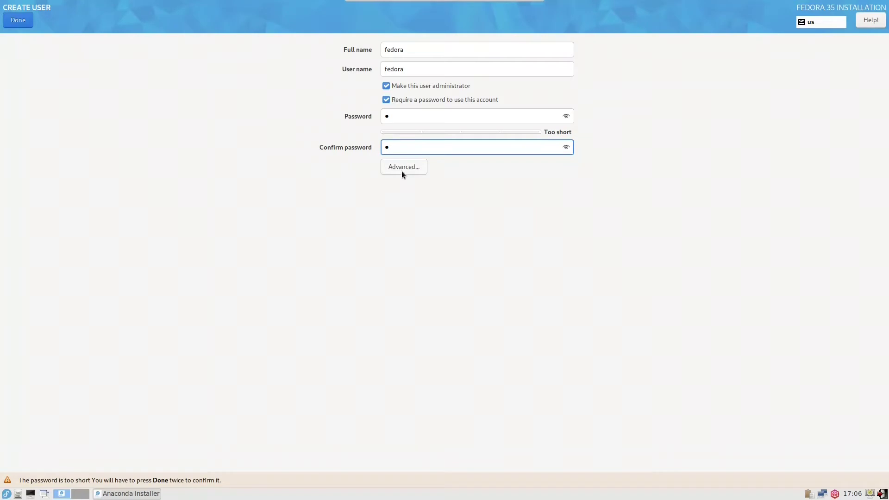
Replace the account password and its confirmation with a longer password, and finish the user creation.
{"action": "left_click_drag", "start_coordinate": [396, 116], "coordinate": [379, 114]}
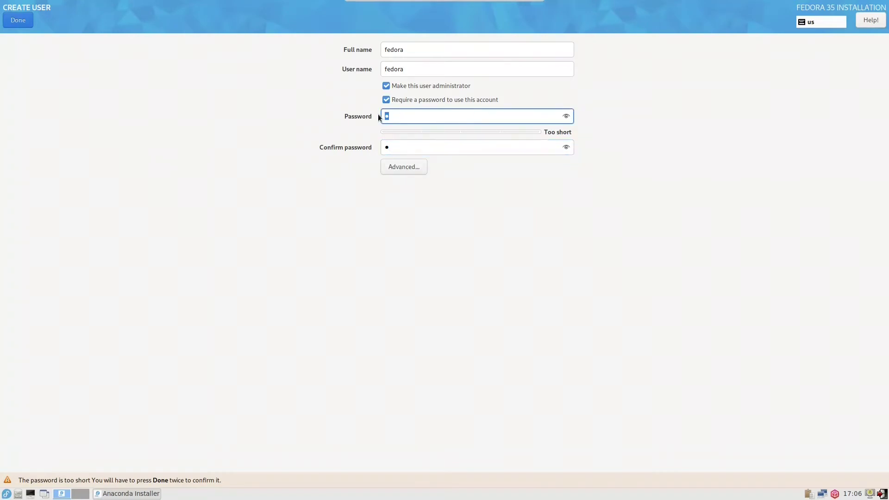
{"action": "type", "text": "aa"}
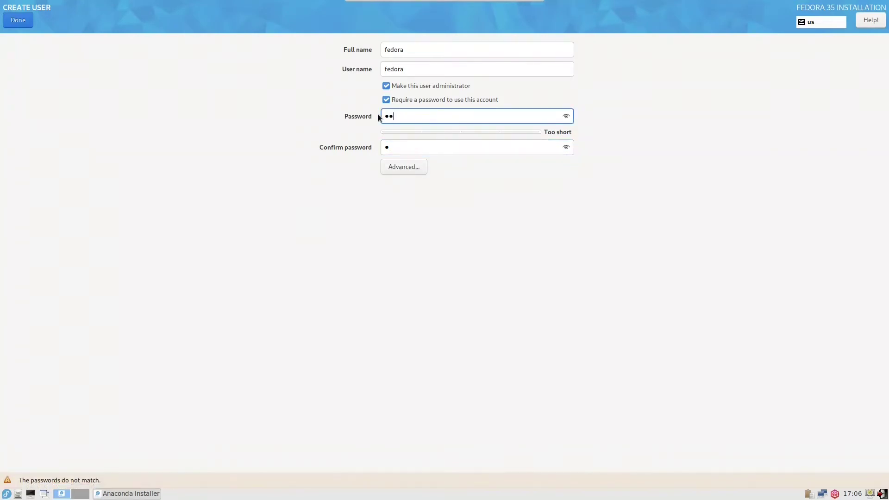
{"action": "type", "text": "aa"}
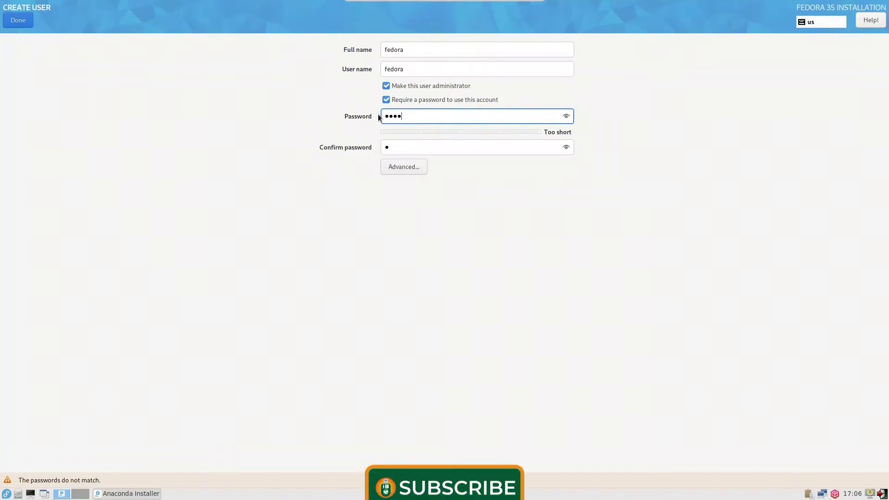
{"action": "type", "text": "aaaaaa"}
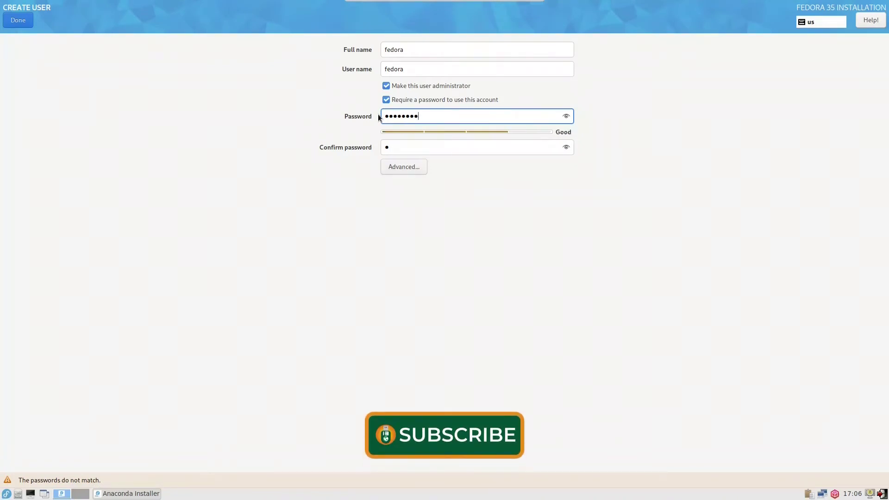
{"action": "key", "text": "Tab"}
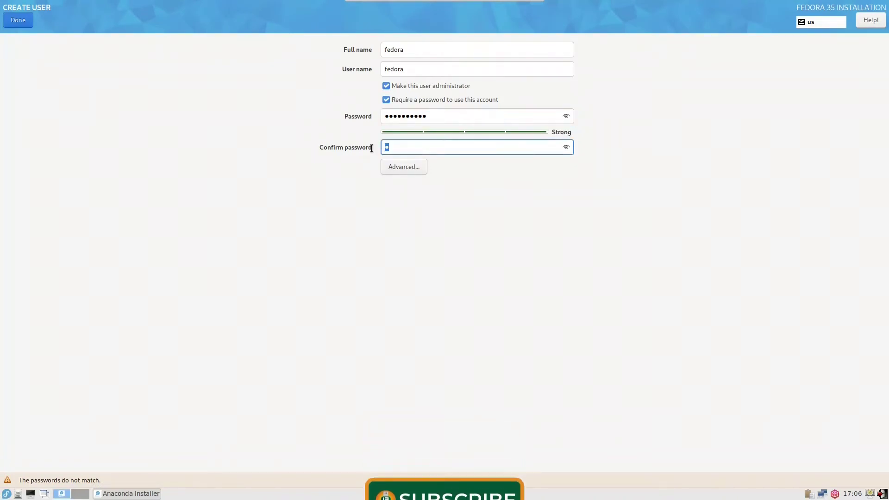
{"action": "type", "text": "aa"}
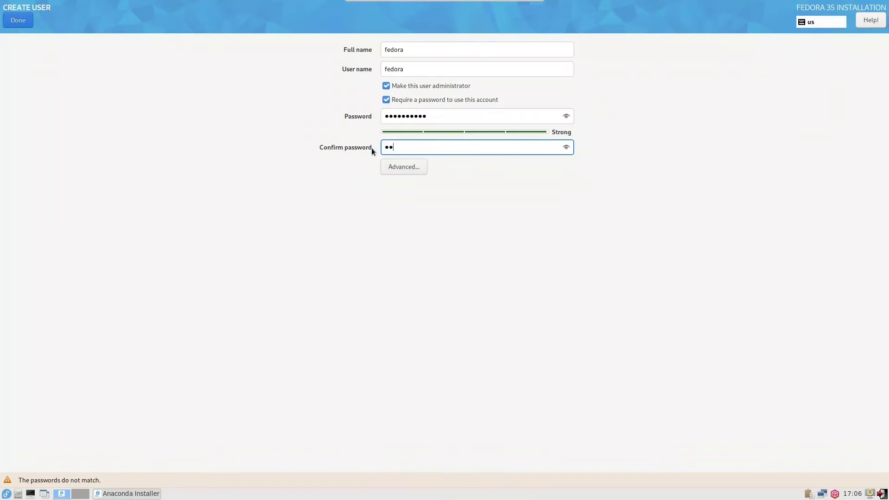
{"action": "type", "text": "aaaaaaaa"}
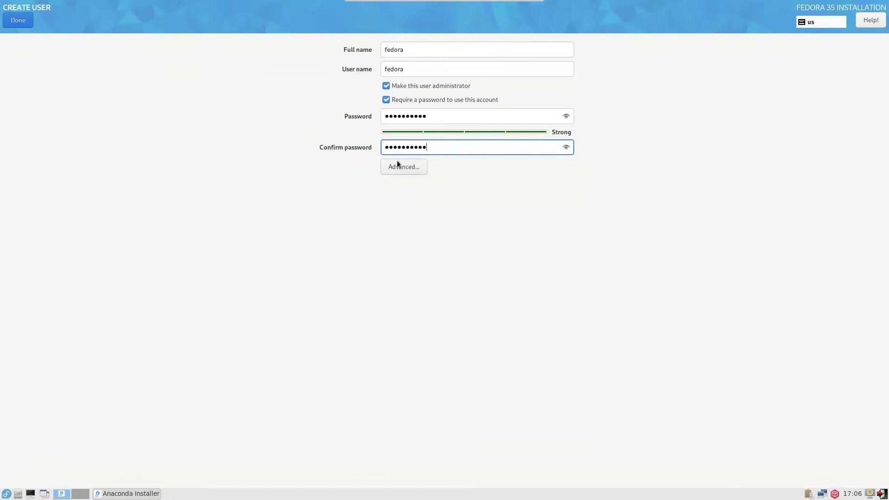
{"action": "left_click", "coordinate": [27, 20]}
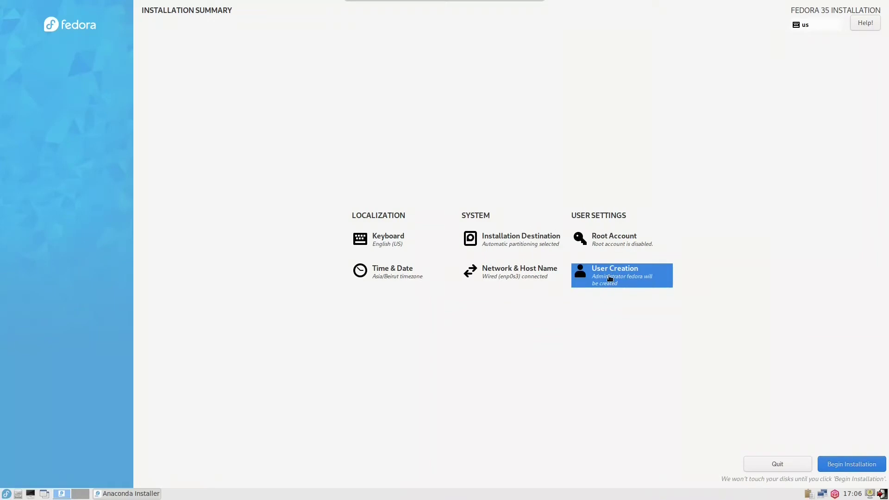
Run the Fedora 35 installation with the configured settings and close the installer once it completes.
{"action": "left_click", "coordinate": [856, 465]}
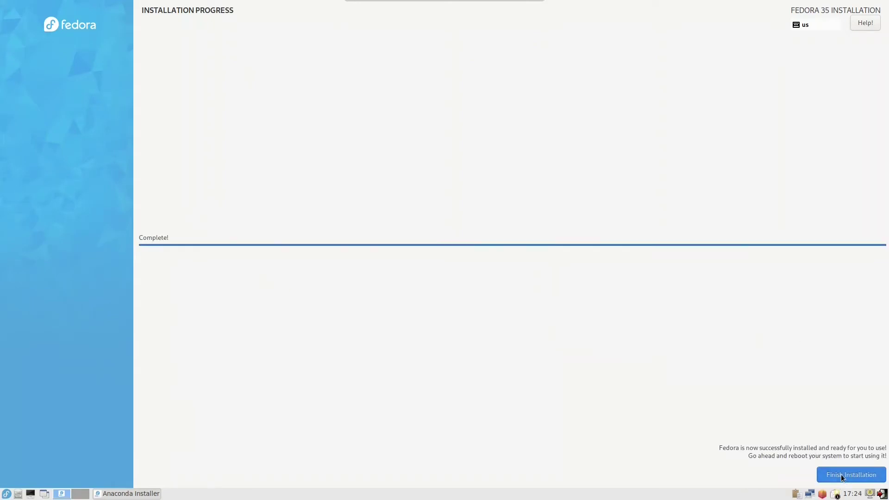
{"action": "left_click", "coordinate": [843, 477]}
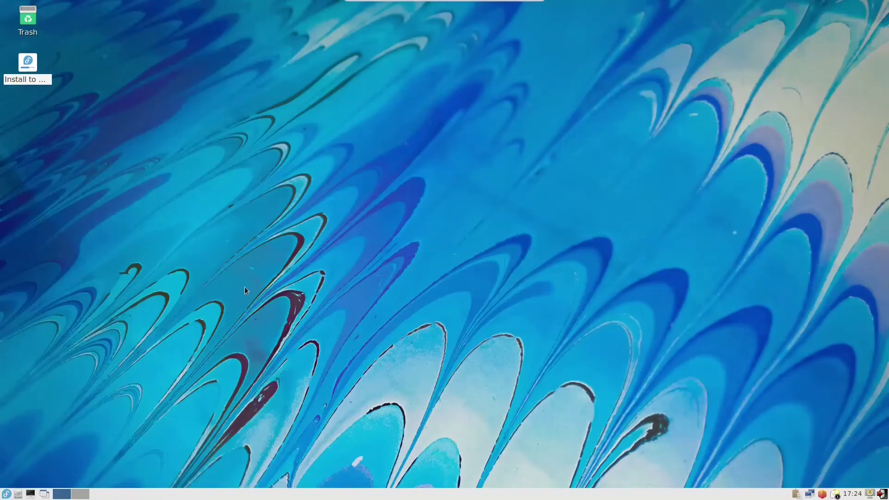
Leave the virtual machine's full-screen view and detach the USB SanDisk 3.2Gen1 device from it.
{"action": "key", "text": "Control_R+f"}
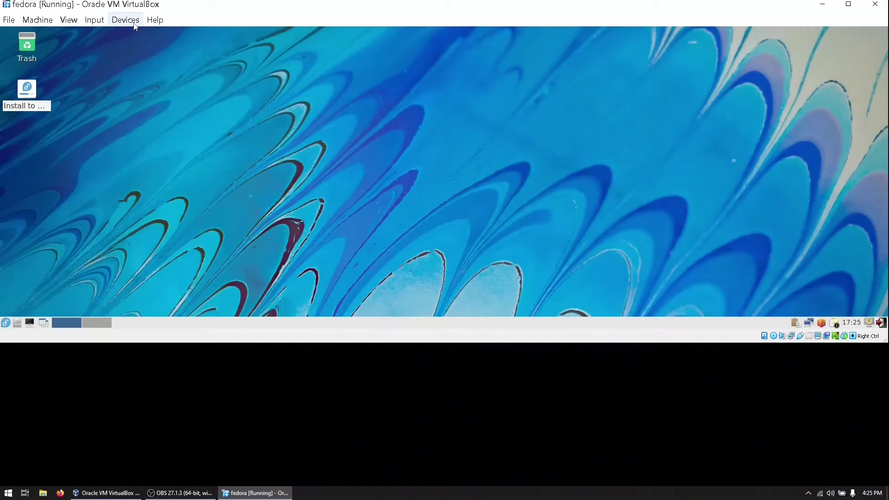
{"action": "left_click", "coordinate": [125, 19]}
{"action": "mouse_move", "coordinate": [141, 36]}
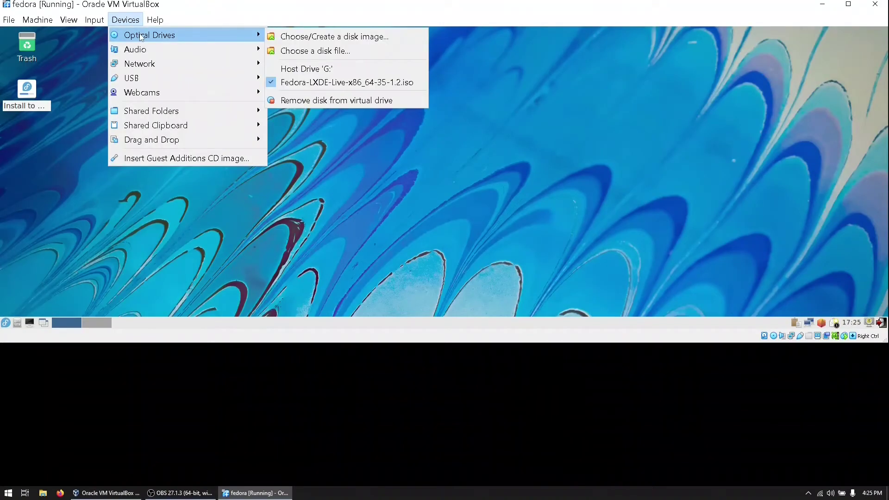
{"action": "mouse_move", "coordinate": [149, 78]}
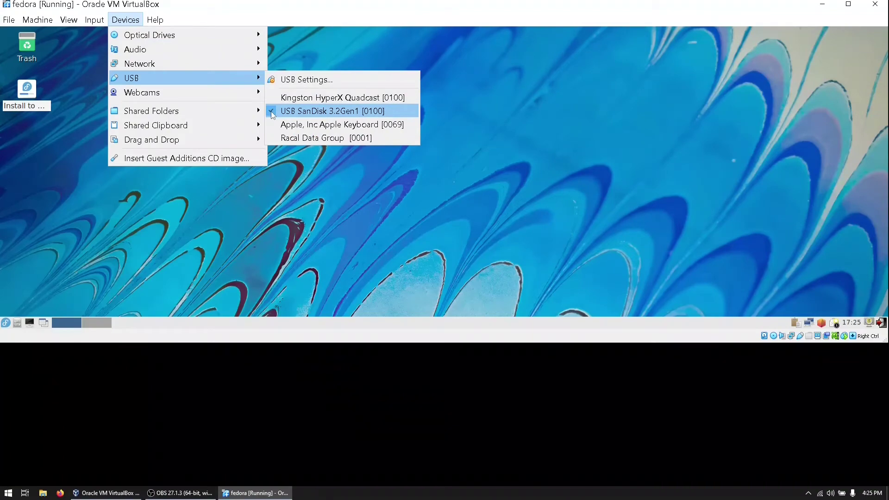
{"action": "left_click", "coordinate": [272, 114]}
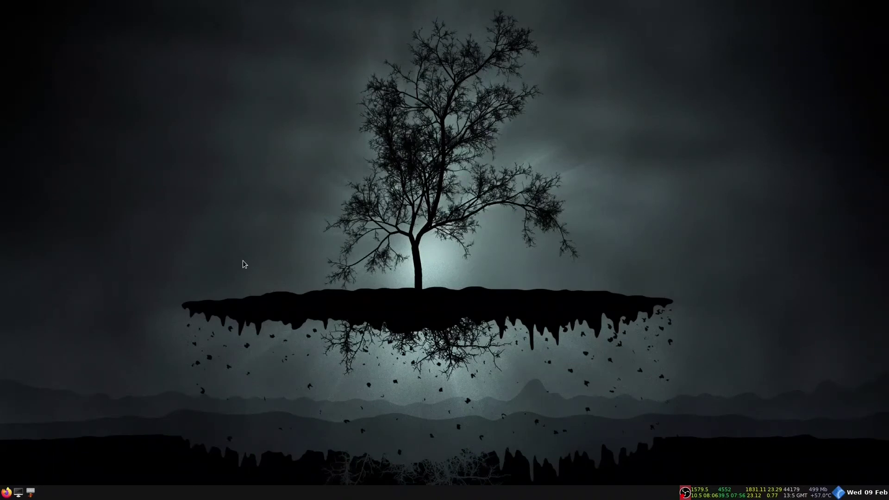
Run sudo dnf update && sudo dnf upgrade in a terminal, enter the account password, and accept the package upgrade.
{"action": "left_click", "coordinate": [18, 493]}
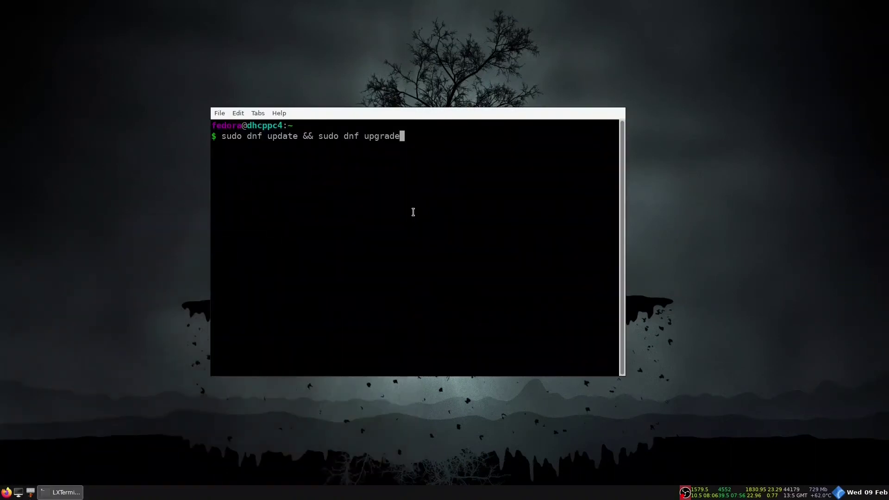
{"action": "key", "text": "Return"}
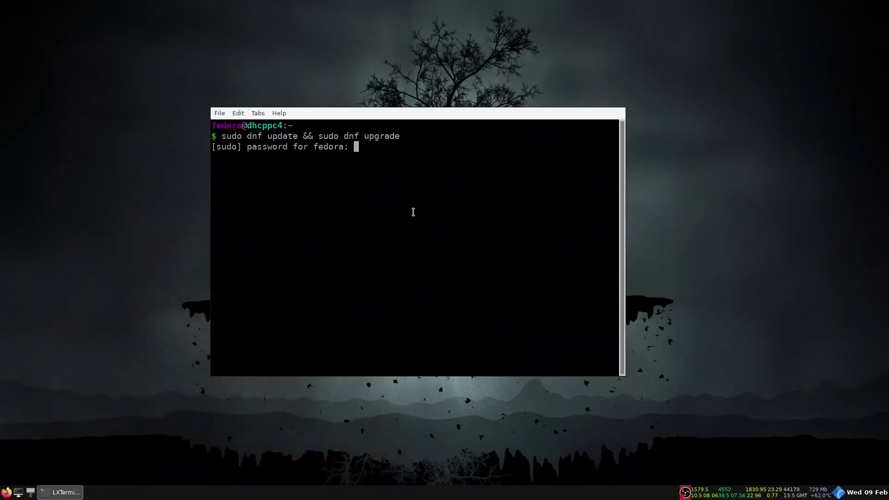
{"action": "key", "text": "Return"}
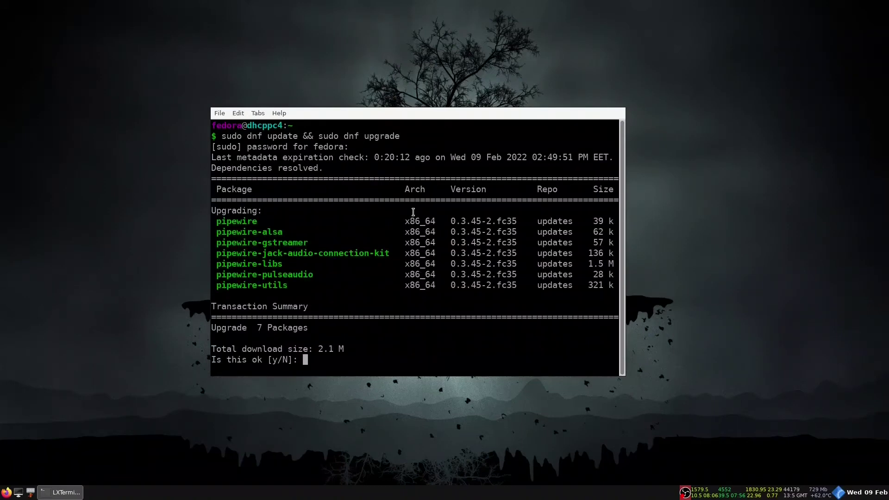
{"action": "type", "text": "y"}
{"action": "key", "text": "Return"}
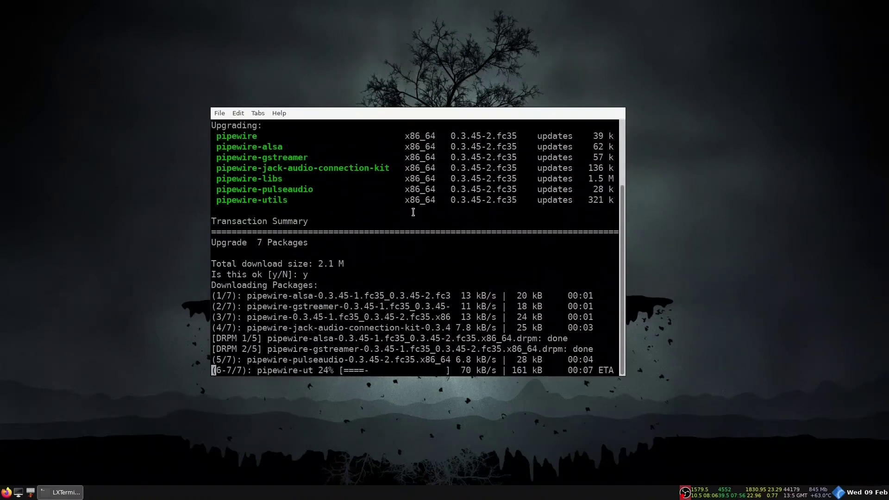
Check the system's memory usage with the free command and close the terminal.
{"action": "type", "text": "fr"}
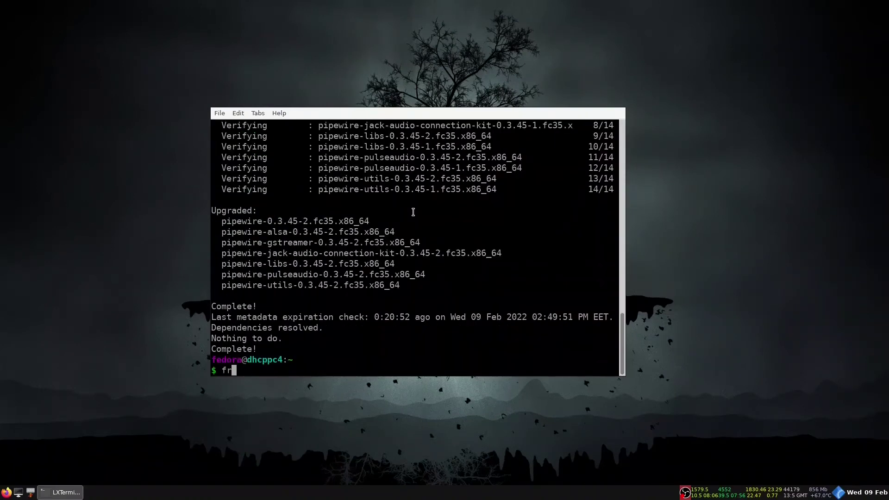
{"action": "type", "text": "ee"}
{"action": "key", "text": "Return"}
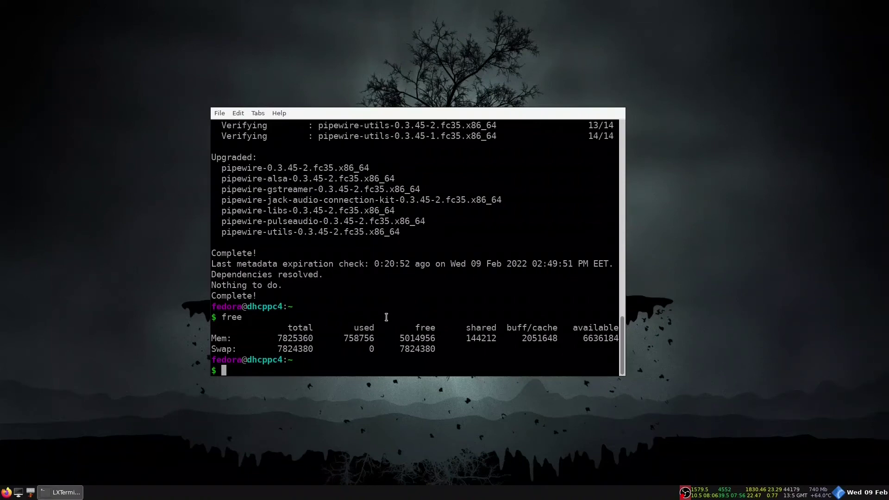
{"action": "key", "text": "ctrl+d"}
Launch Firefox, examine its version information, and quit the browser.
{"action": "right_click", "coordinate": [381, 207]}
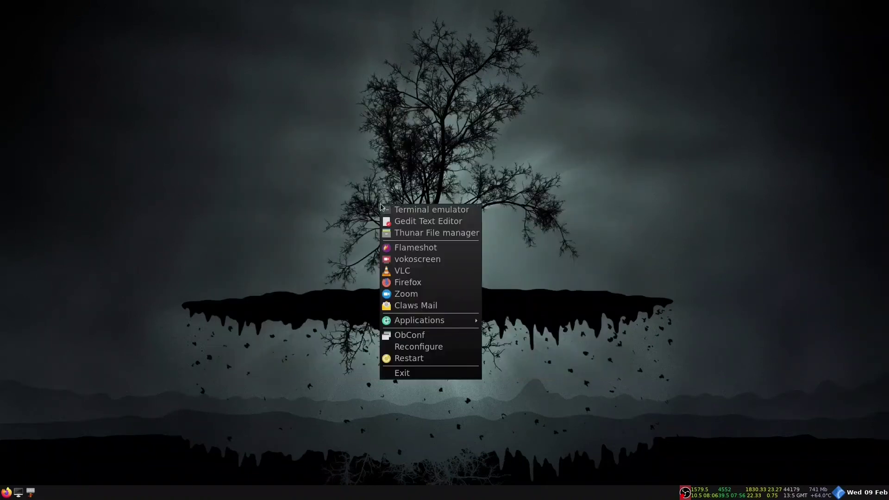
{"action": "left_click", "coordinate": [435, 283]}
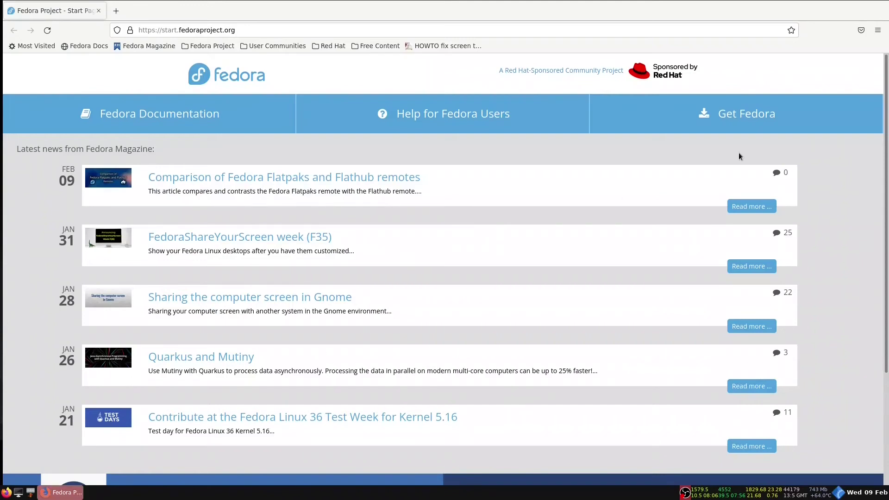
{"action": "left_click", "coordinate": [878, 30]}
{"action": "left_click", "coordinate": [811, 297]}
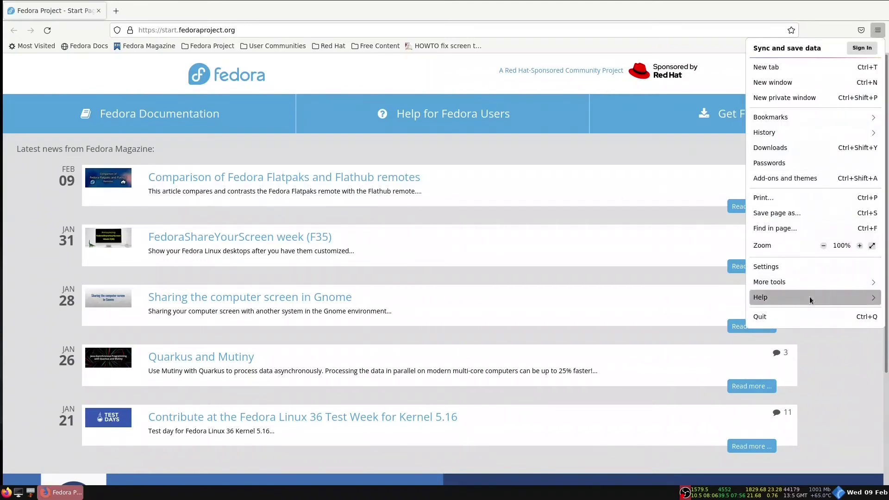
{"action": "left_click", "coordinate": [776, 147]}
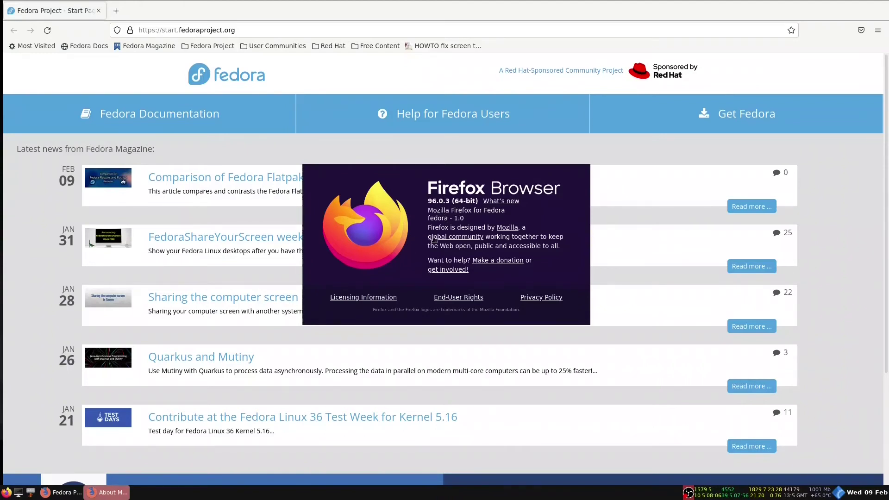
{"action": "left_click", "coordinate": [97, 493]}
{"action": "key", "text": "ctrl+q"}
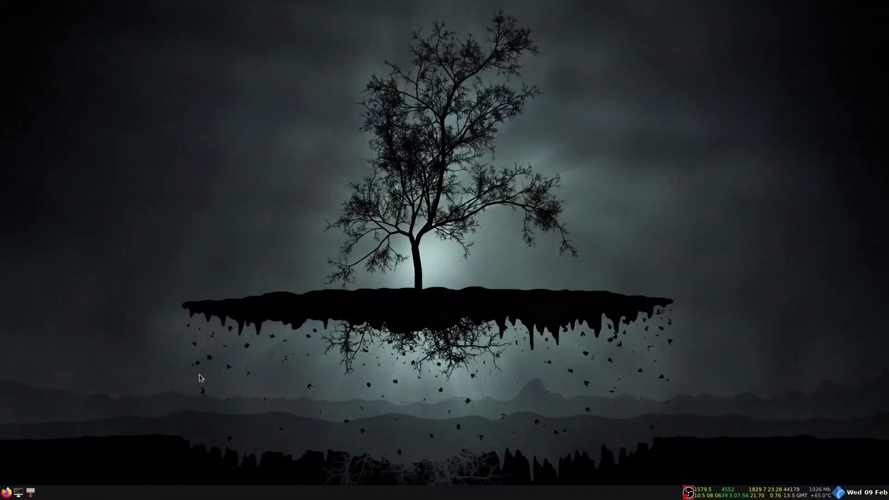
Launch Inkscape and create a new document from the Desktop 1080p screen template.
{"action": "key", "text": "alt+F2"}
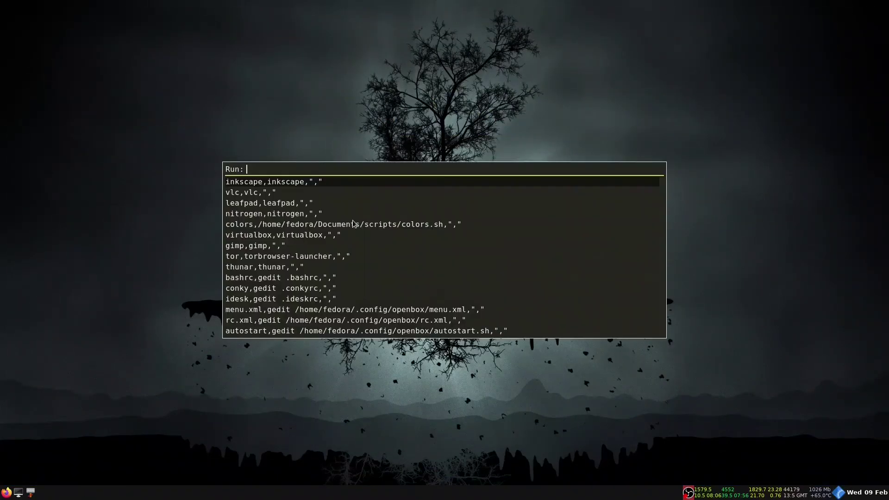
{"action": "type", "text": "in"}
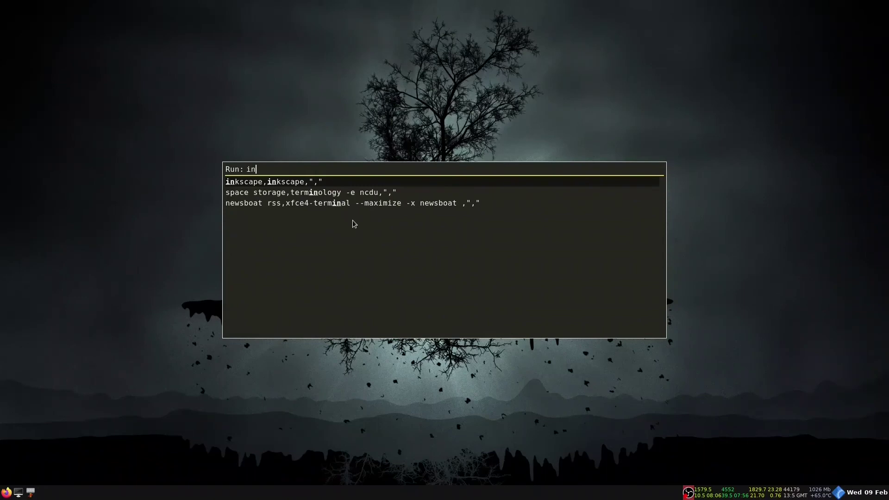
{"action": "type", "text": "k"}
{"action": "key", "text": "Return"}
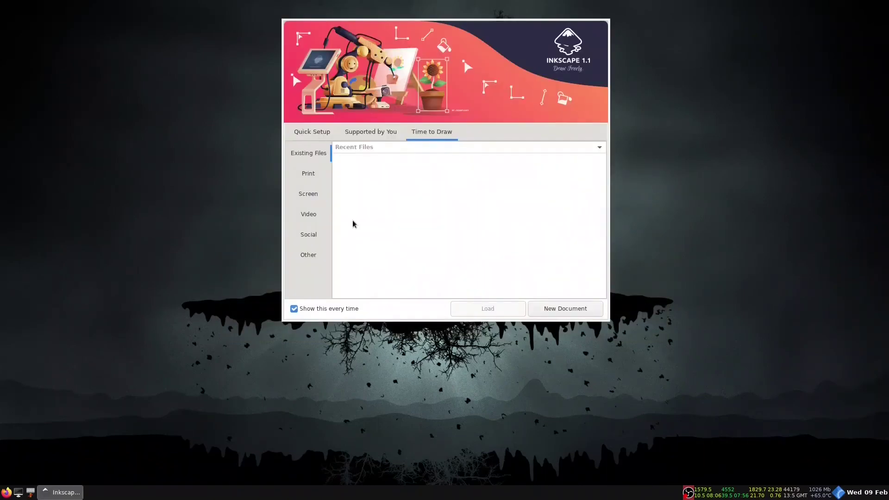
{"action": "left_click", "coordinate": [313, 194]}
{"action": "left_click", "coordinate": [366, 191]}
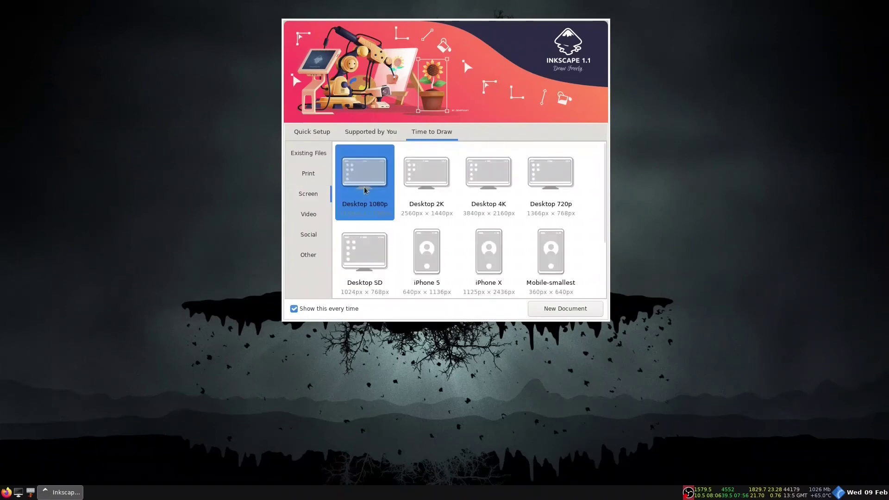
{"action": "double_click", "coordinate": [366, 187]}
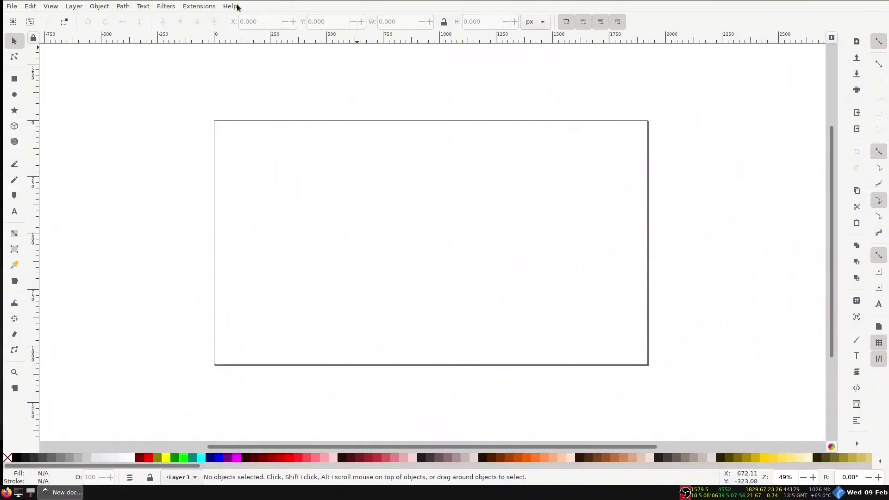
Examine Inkscape's version information and close the program.
{"action": "left_click", "coordinate": [233, 7]}
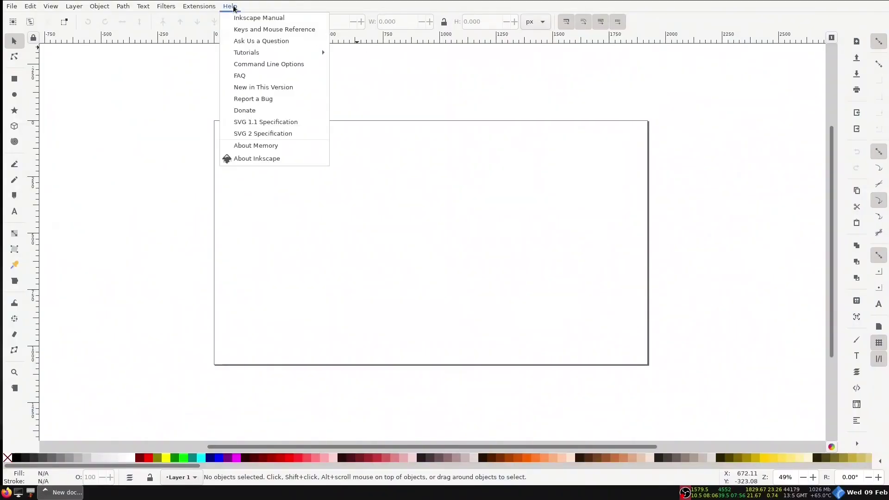
{"action": "left_click", "coordinate": [275, 160]}
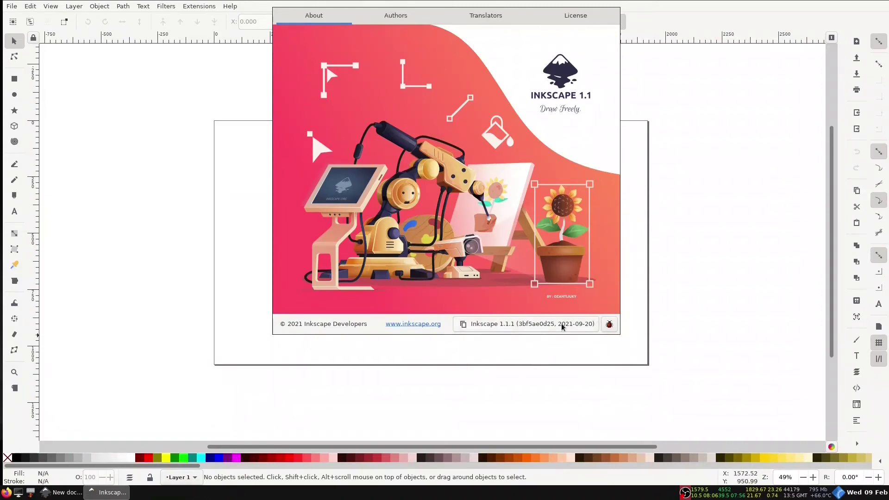
{"action": "left_click", "coordinate": [107, 493]}
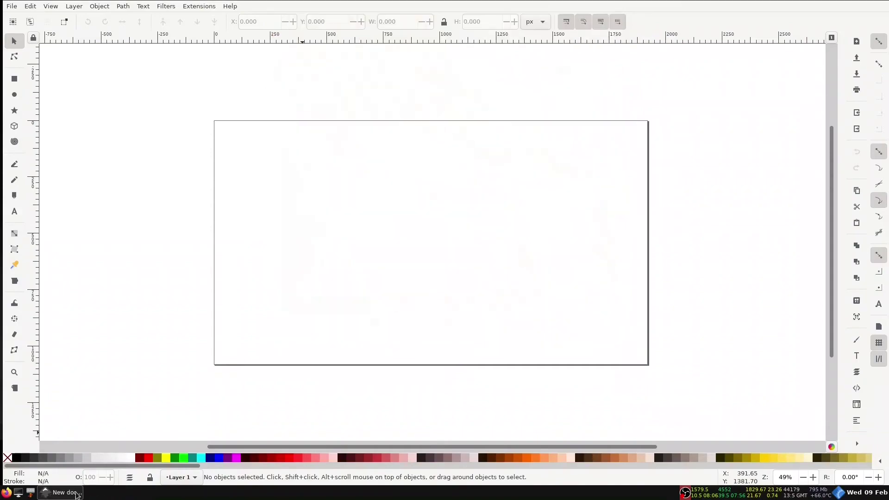
{"action": "middle_click", "coordinate": [77, 494]}
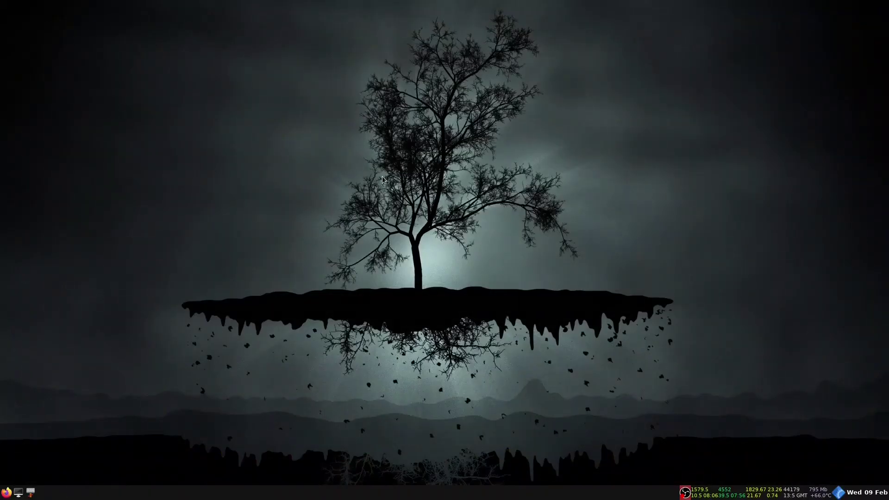
Launch the Shotcut video editor, examine its version information, and close the program.
{"action": "key", "text": "alt+F2"}
{"action": "type", "text": "sh"}
{"action": "key", "text": "Escape"}
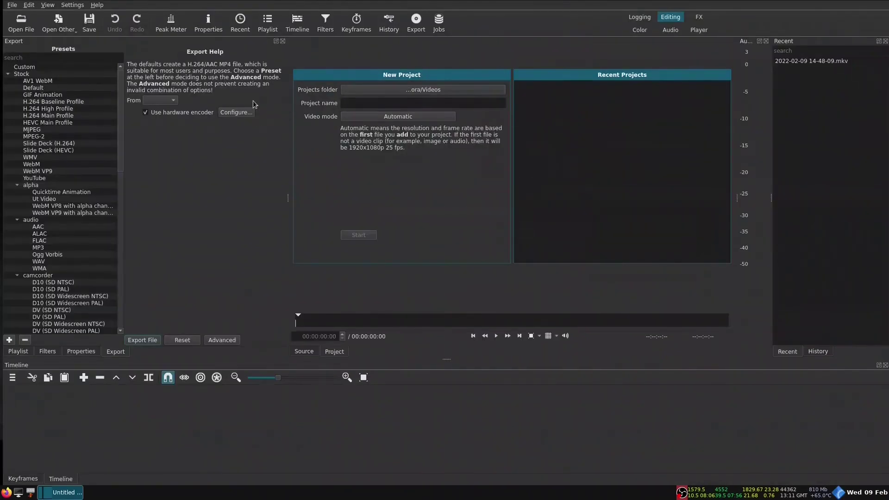
{"action": "left_click", "coordinate": [97, 5]}
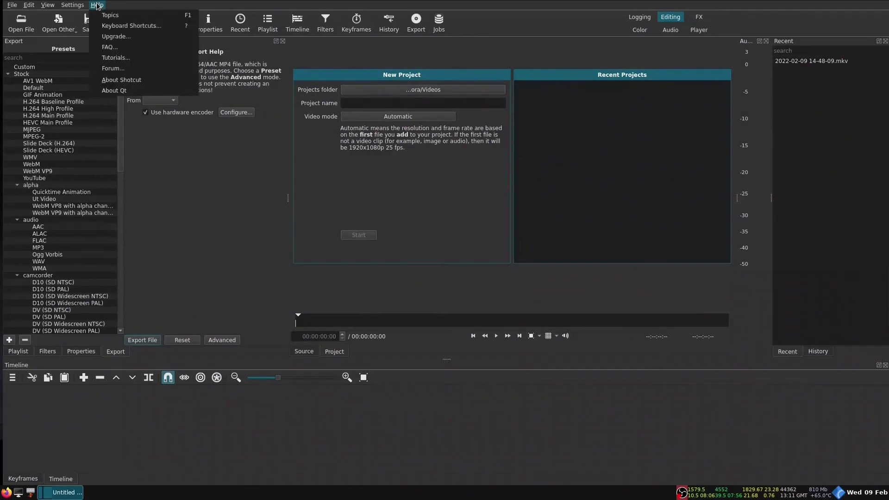
{"action": "left_click", "coordinate": [136, 79]}
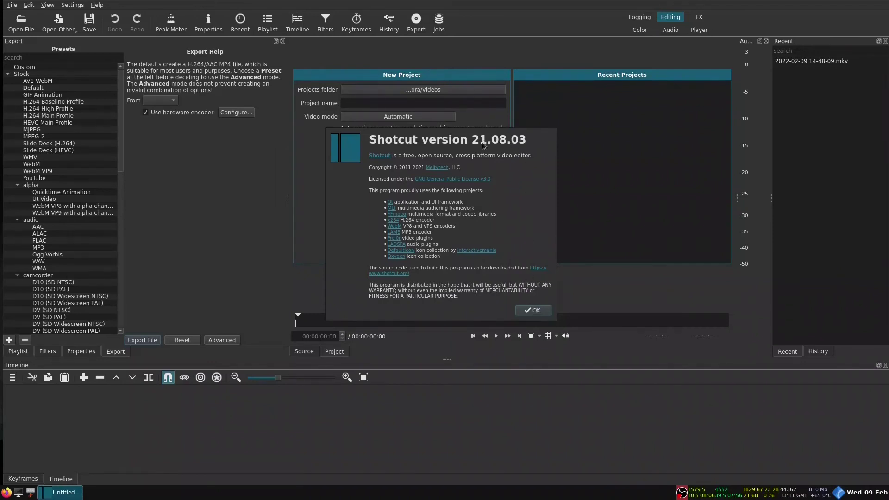
{"action": "left_click", "coordinate": [535, 312]}
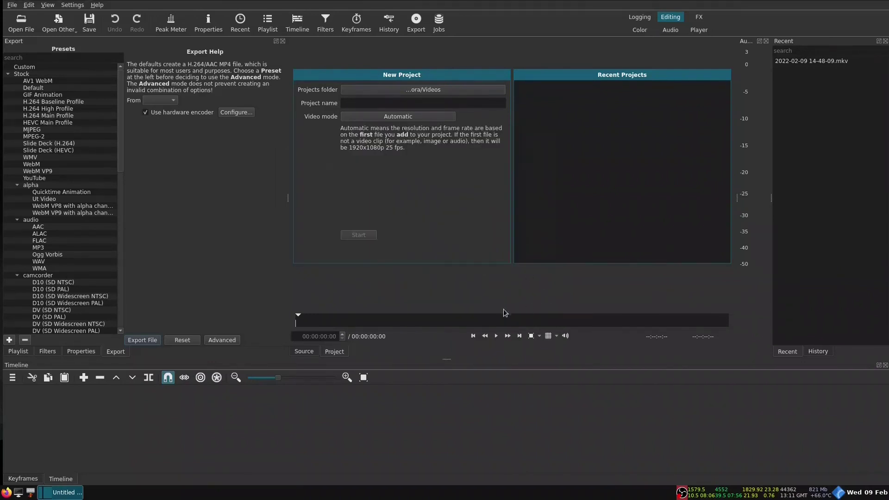
{"action": "left_click", "coordinate": [61, 494]}
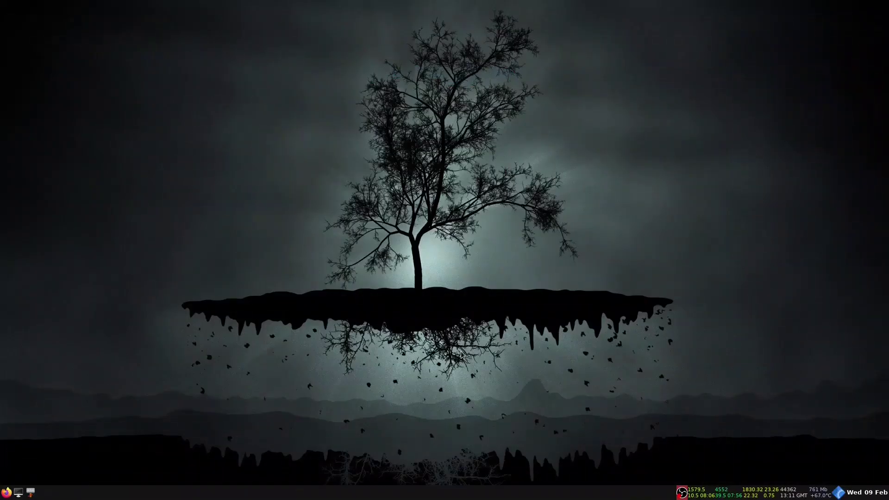
Launch the Olive video editor and dismiss its welcome message.
{"action": "key", "text": "alt+F2"}
{"action": "type", "text": "olive"}
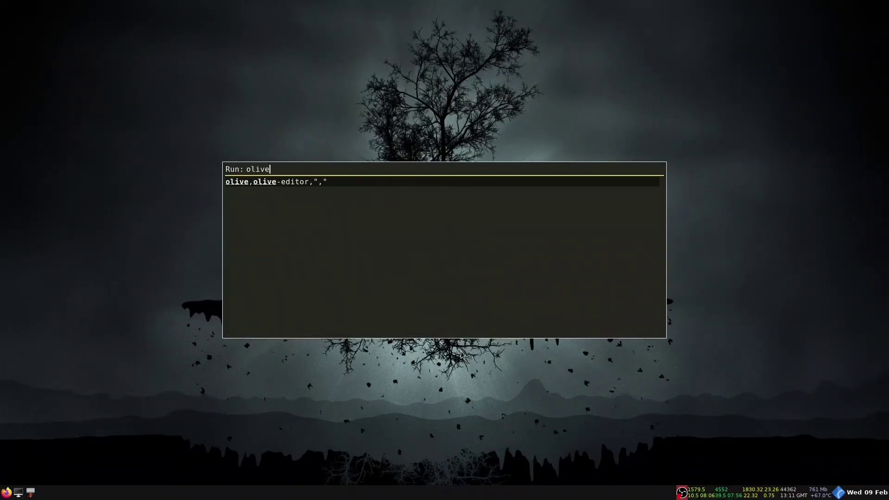
{"action": "key", "text": "Return"}
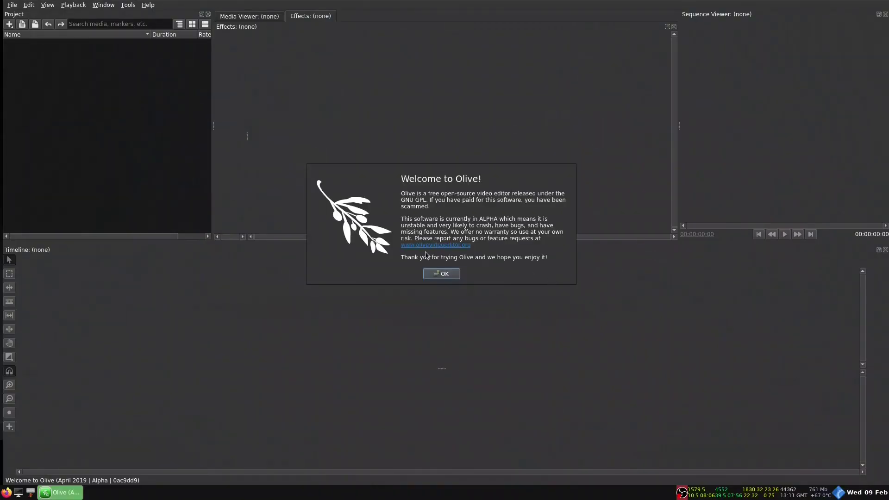
{"action": "left_click", "coordinate": [436, 273]}
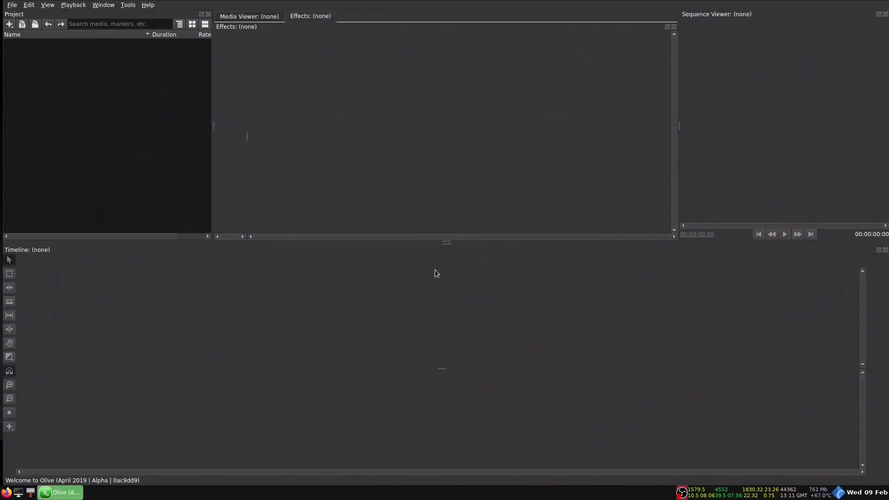
Create a new sequence in the empty project with the 1080p preset, 29.97 FPS and 48000 Hz audio.
{"action": "right_click", "coordinate": [60, 186]}
{"action": "mouse_move", "coordinate": [93, 200]}
{"action": "left_click", "coordinate": [135, 213]}
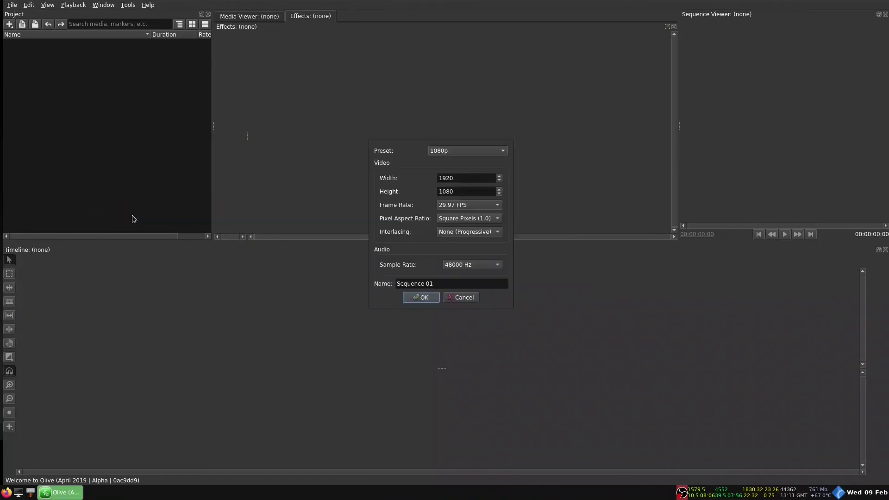
{"action": "left_click", "coordinate": [424, 299]}
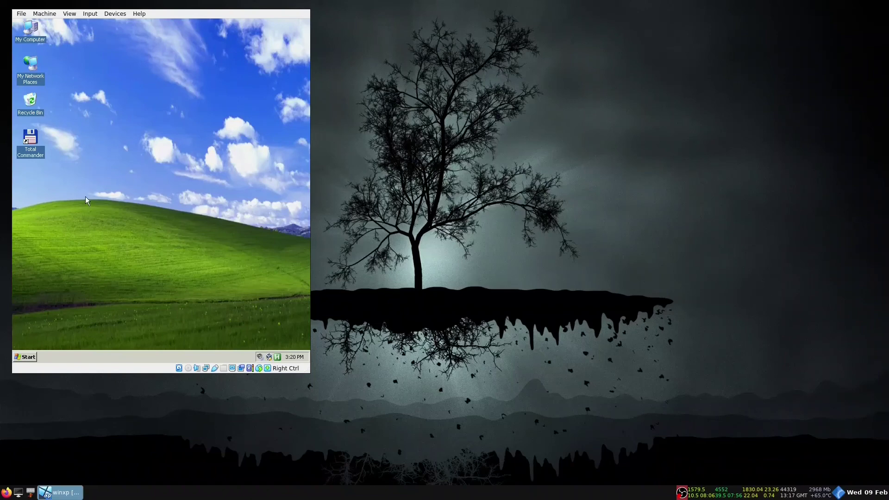
Switch to the winxp virtual machine, view the drives and folders in My Computer, and close its window.
{"action": "double_click", "coordinate": [30, 28]}
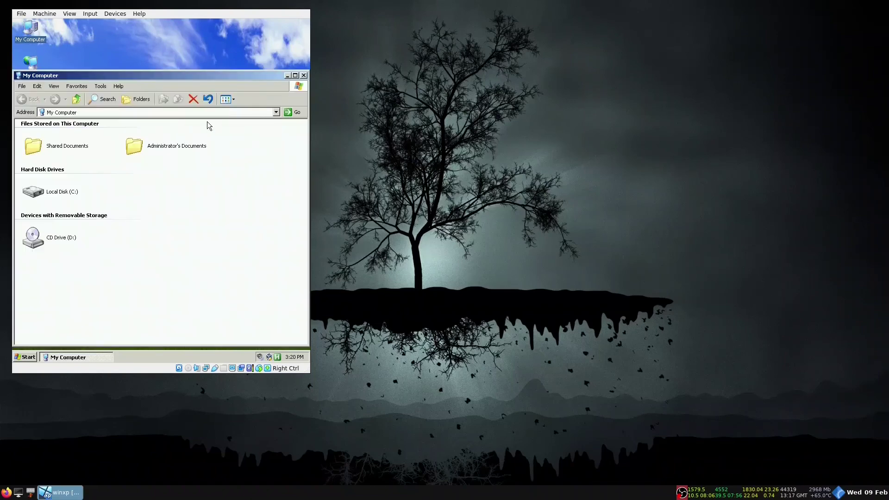
{"action": "left_click", "coordinate": [304, 75]}
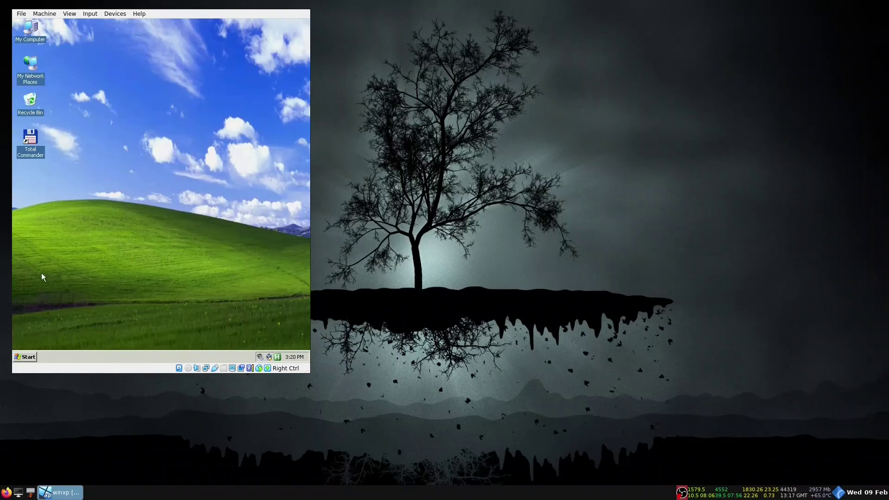
Launch Total Commander in the virtual machine, move its shareware notice aside, and choose number 1 to start the program.
{"action": "double_click", "coordinate": [30, 138]}
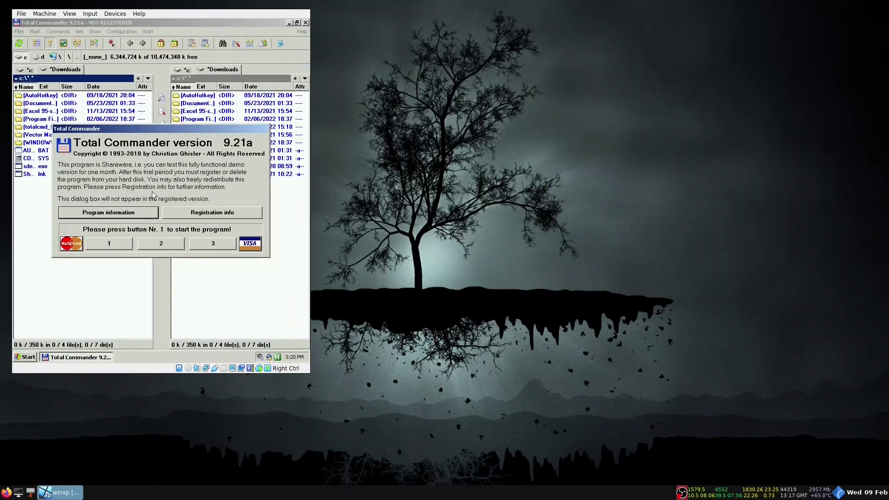
{"action": "left_click_drag", "start_coordinate": [183, 129], "coordinate": [149, 82]}
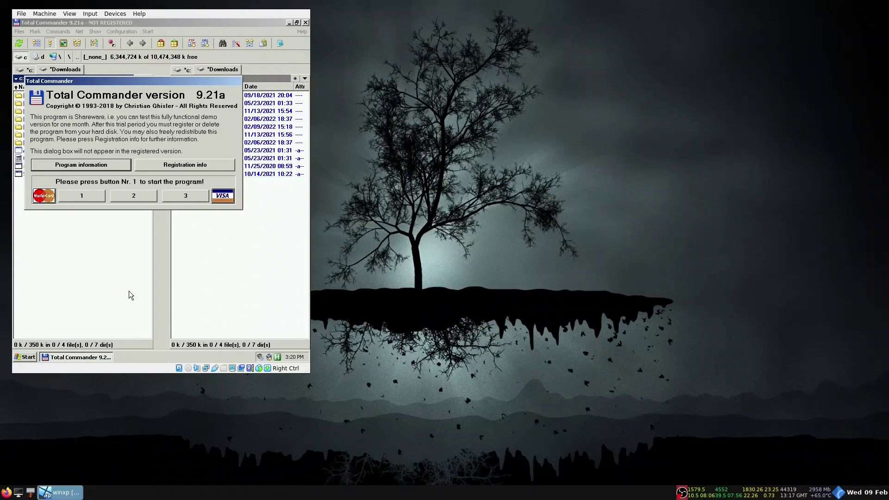
{"action": "left_click", "coordinate": [84, 195]}
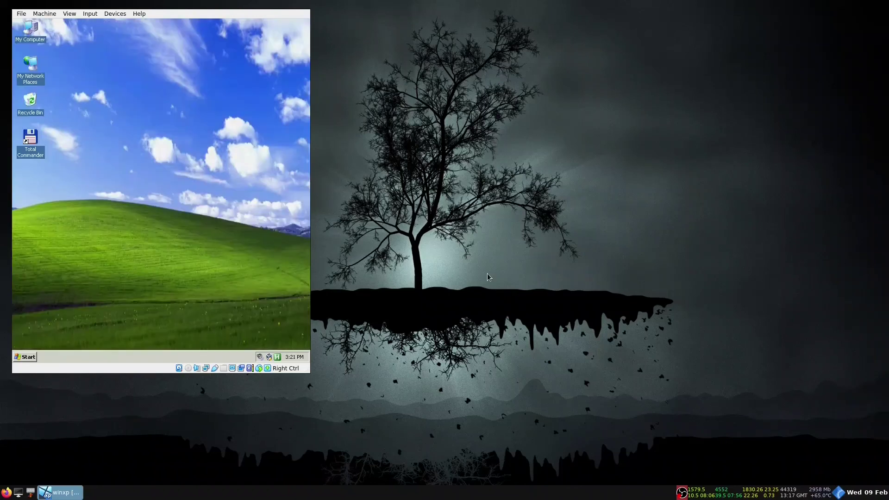